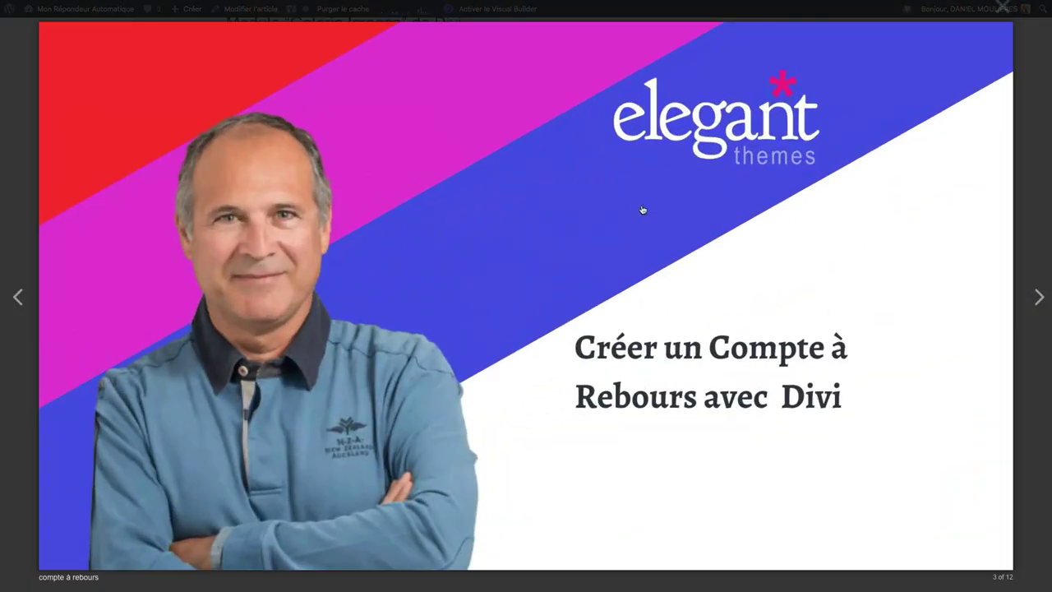
Close the enlarged gallery image and preview the "Module Compteur Cercle de Divi" image at full size
left_click(636, 206)
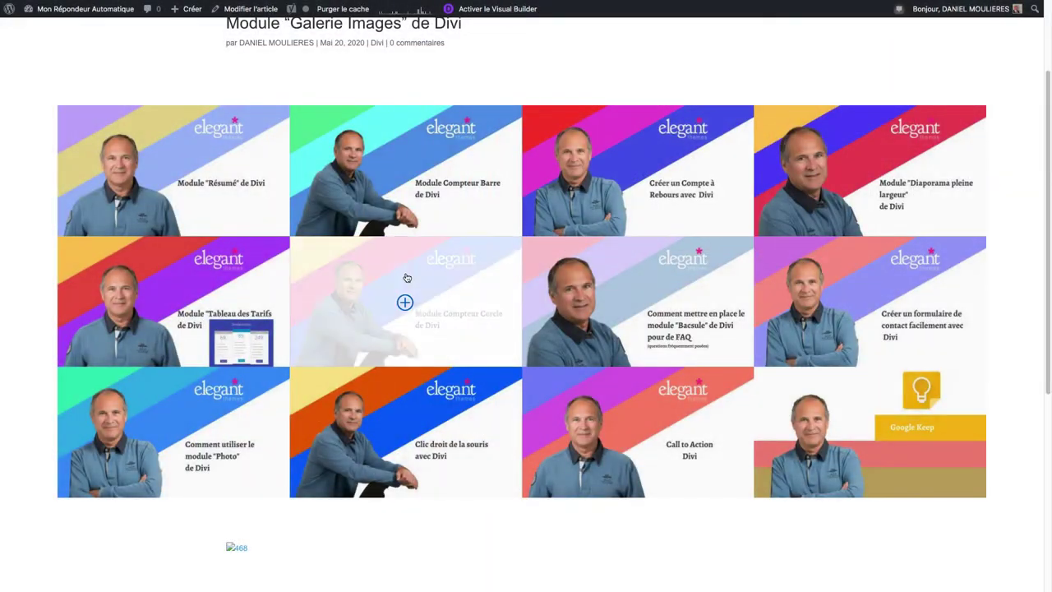
left_click(412, 294)
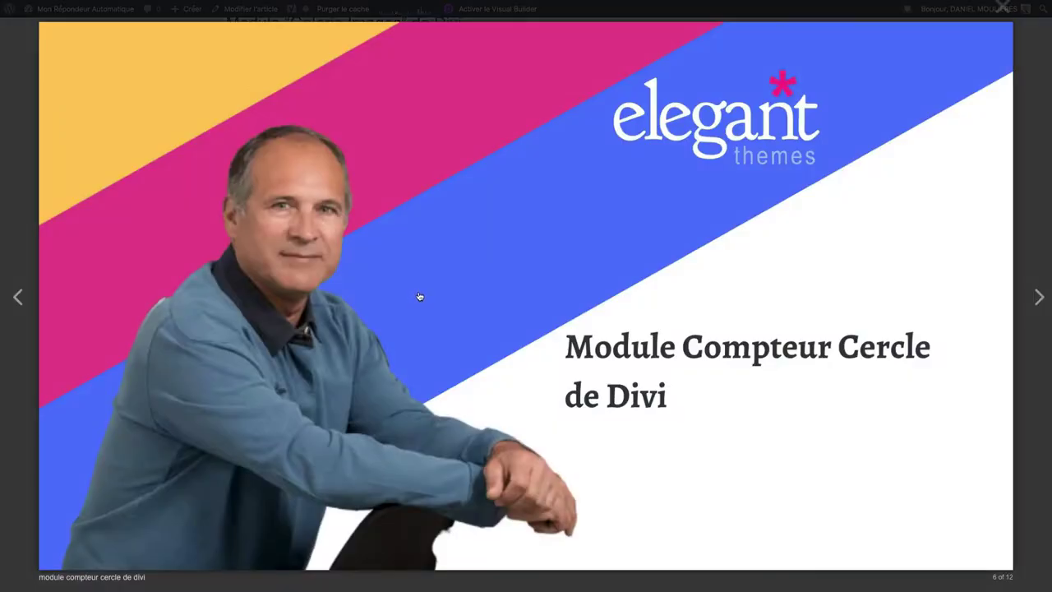
left_click(419, 296)
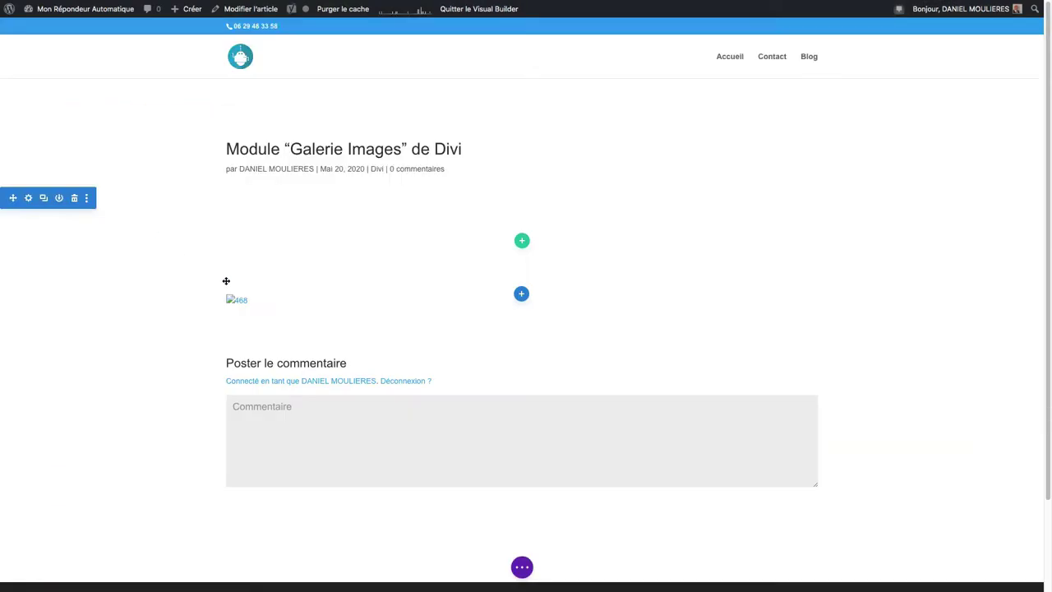
Insert a Galerie module into the empty row of the post, finding it with the search term "galerie"
left_click(522, 241)
left_click(454, 339)
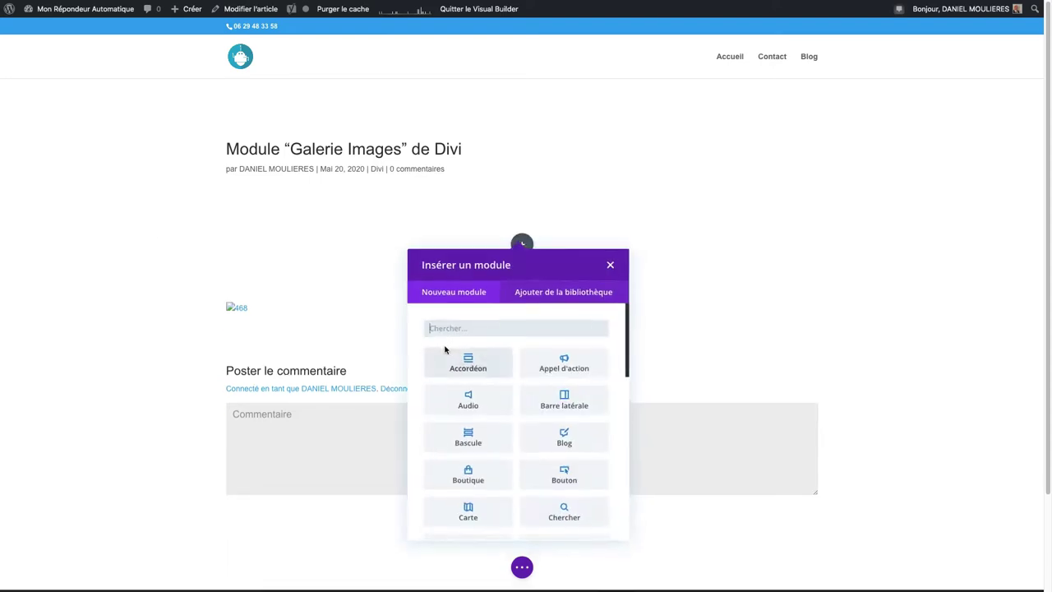
left_click(450, 336)
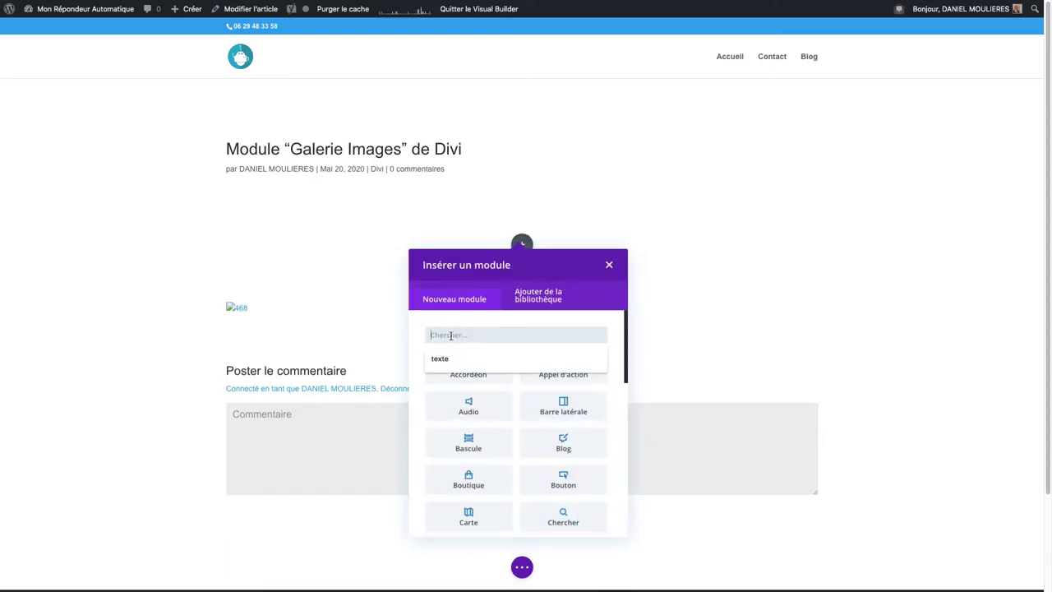
type("galerie")
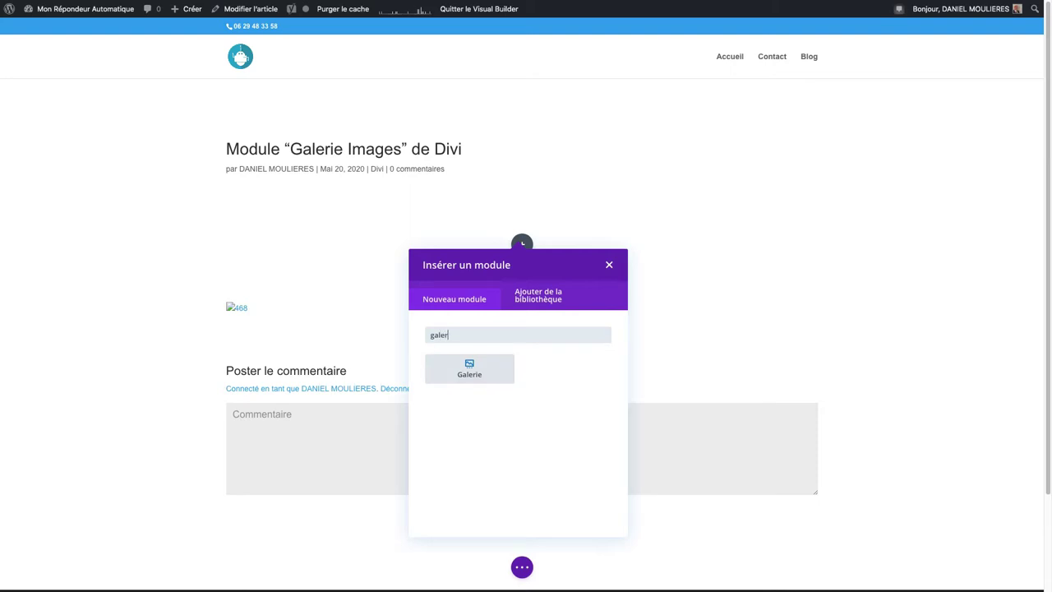
left_click(462, 369)
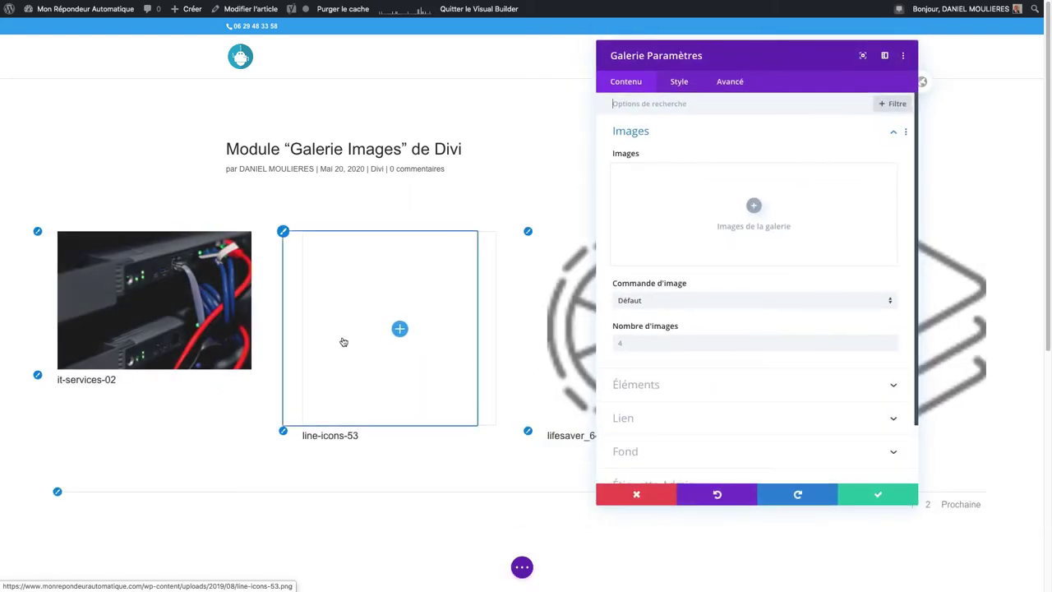
Fill the gallery with the first eleven Elegant Themes title images and the Google Keep image from the media library
left_click(753, 207)
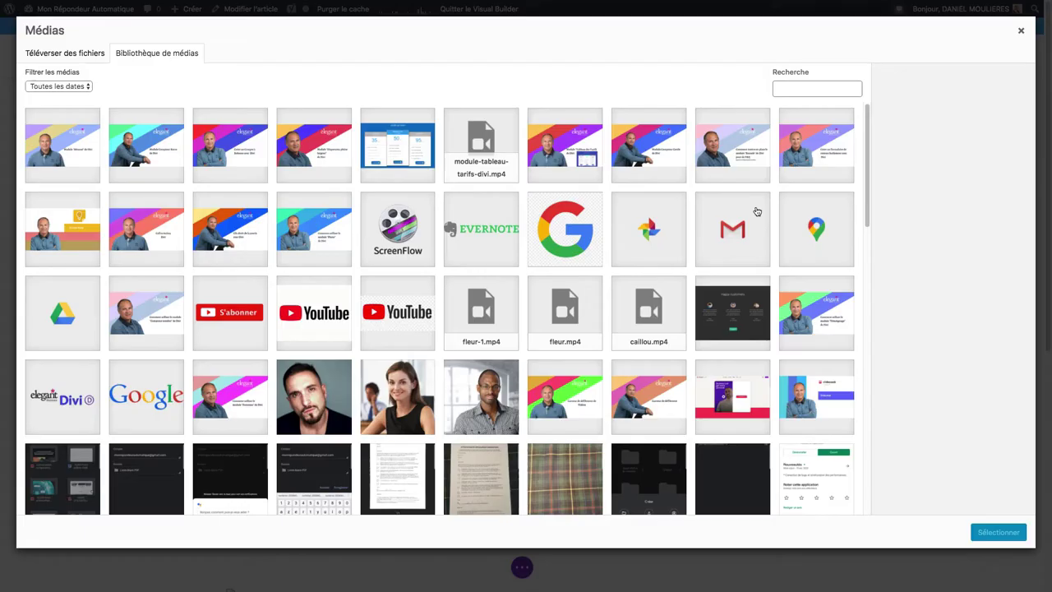
left_click(77, 172)
left_click(141, 172)
left_click(241, 162)
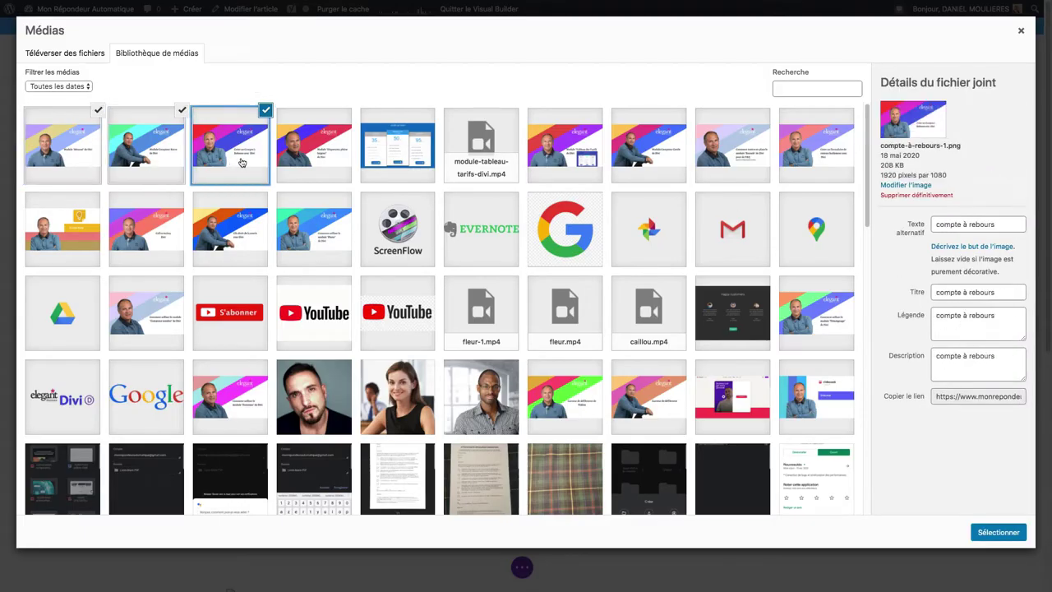
left_click(309, 159)
left_click(564, 161)
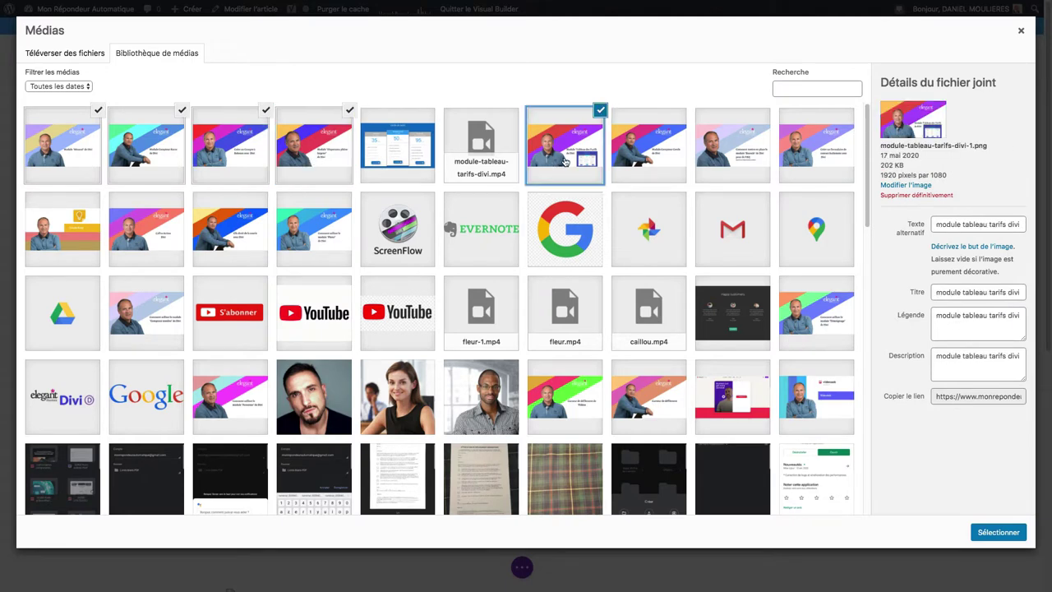
left_click(640, 157)
left_click(717, 152)
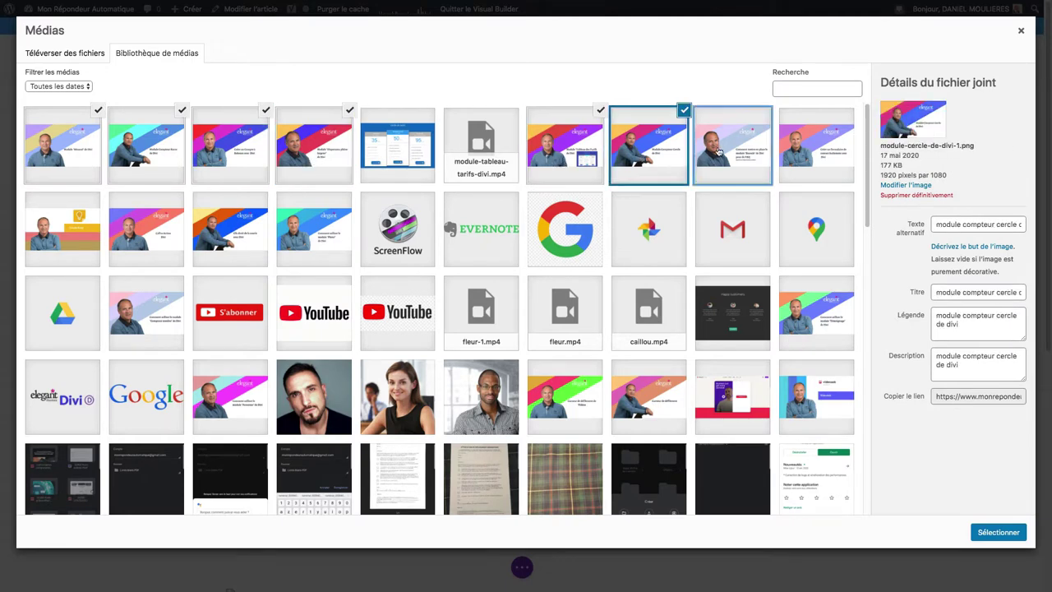
left_click(794, 151)
left_click(289, 240)
left_click(238, 240)
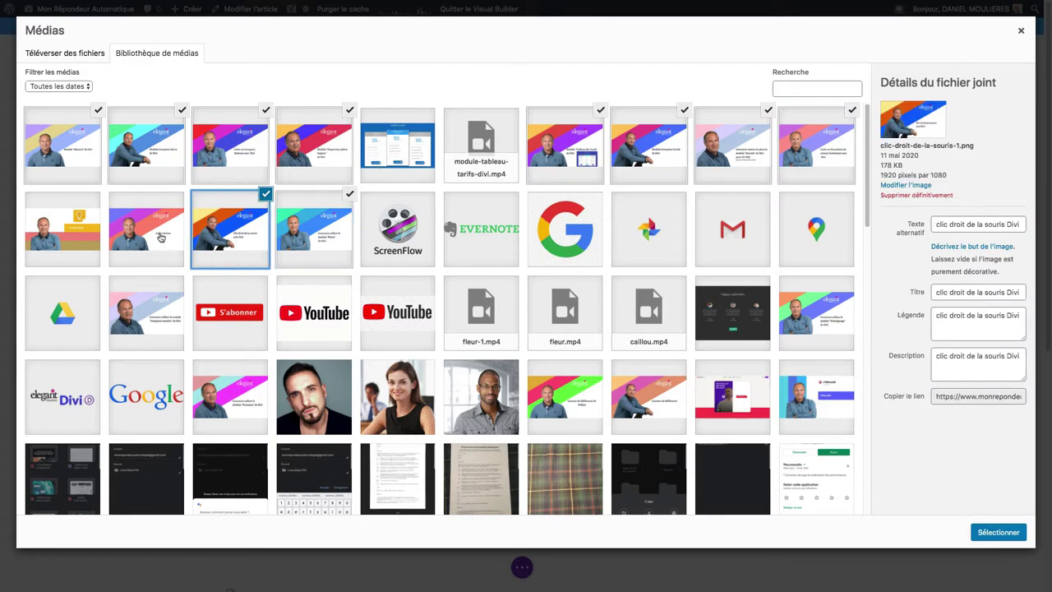
left_click(162, 239)
left_click(71, 237)
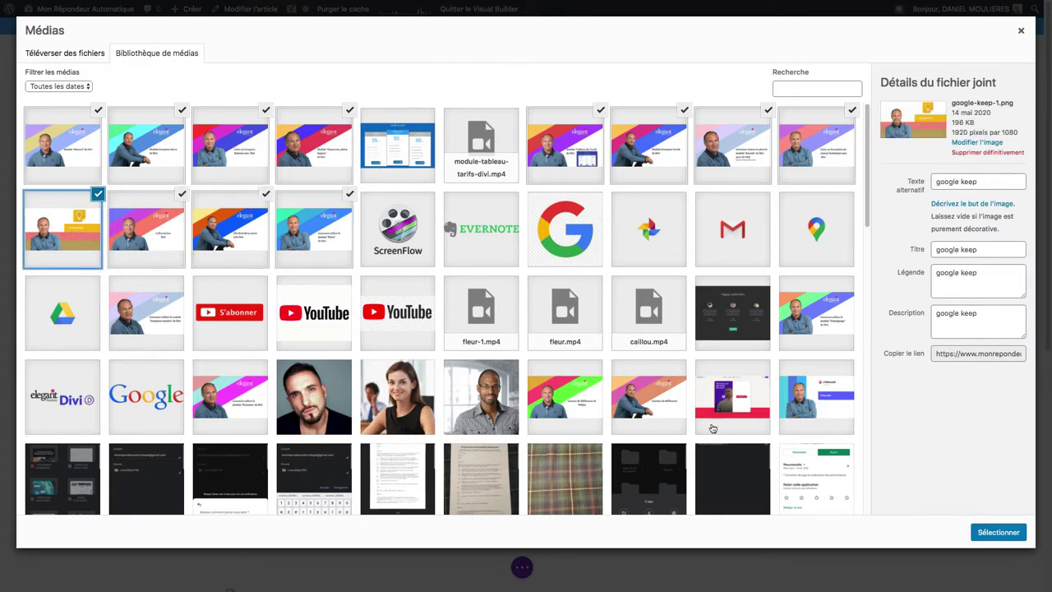
left_click(990, 532)
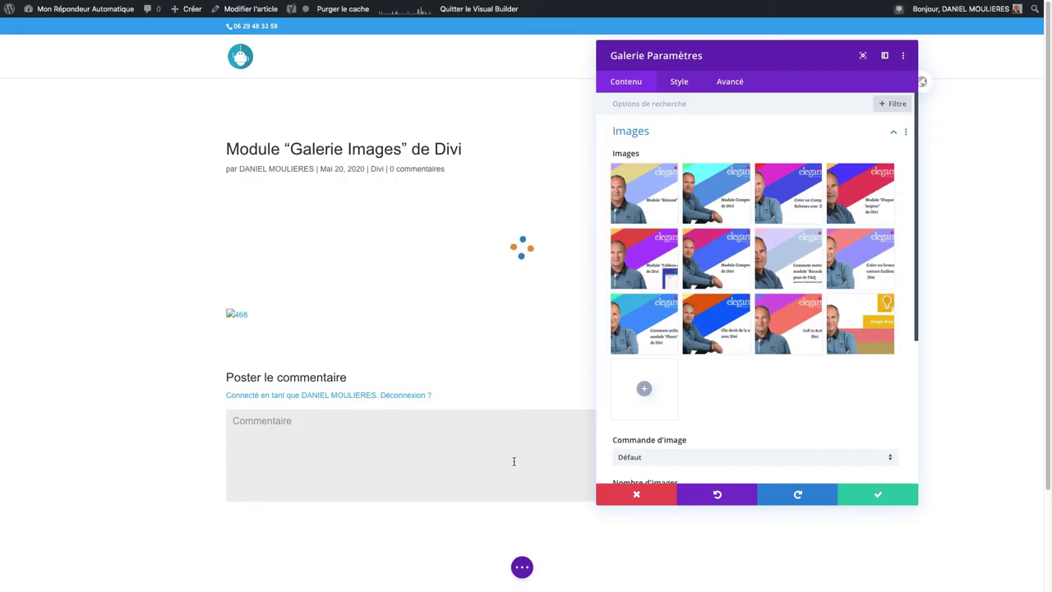
Set the gallery's number of images to 12, and narrow the settings window and move it aside to uncover the preview
scroll(758, 421, "down", 2)
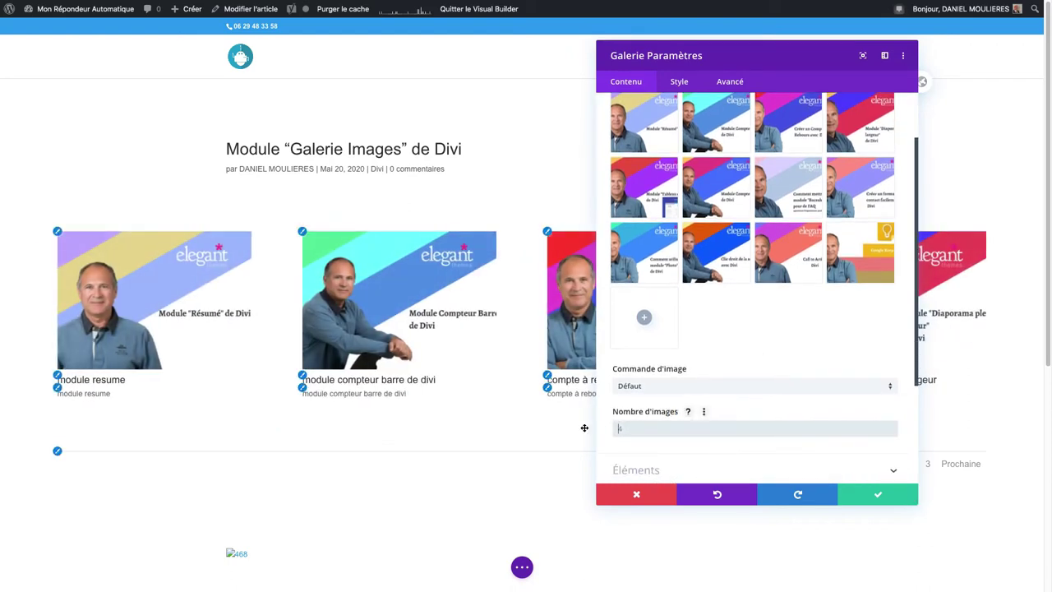
type("12")
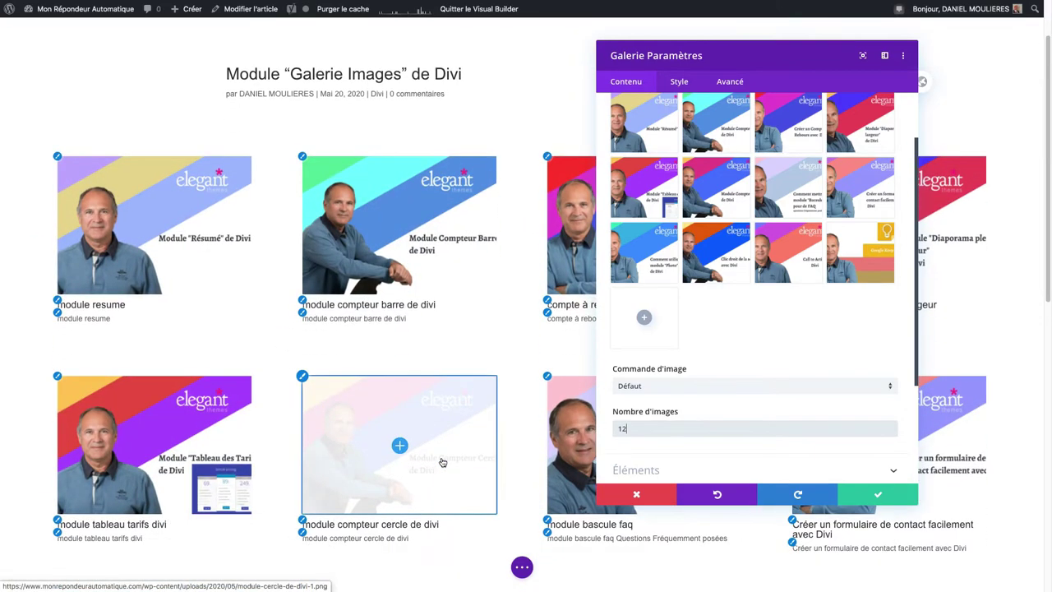
scroll(442, 461, "down", 3)
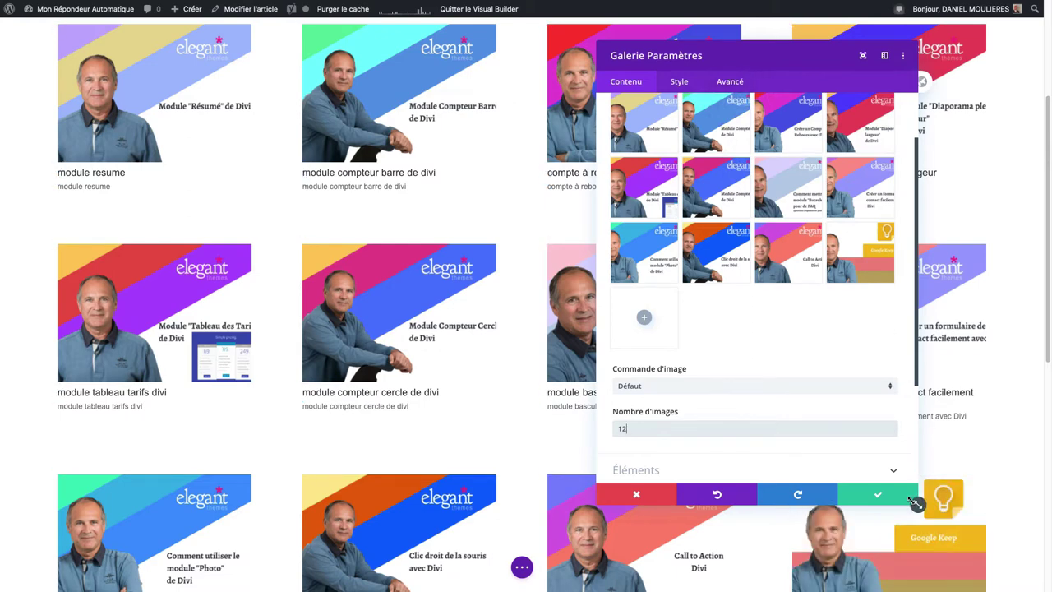
left_click_drag(916, 503, 848, 529)
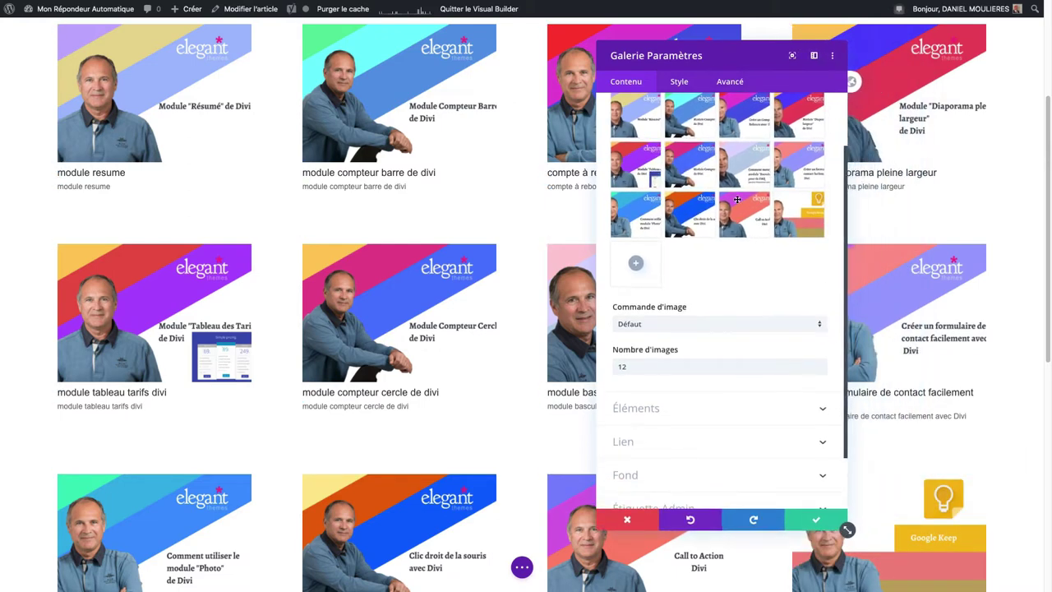
left_click_drag(725, 73, 874, 64)
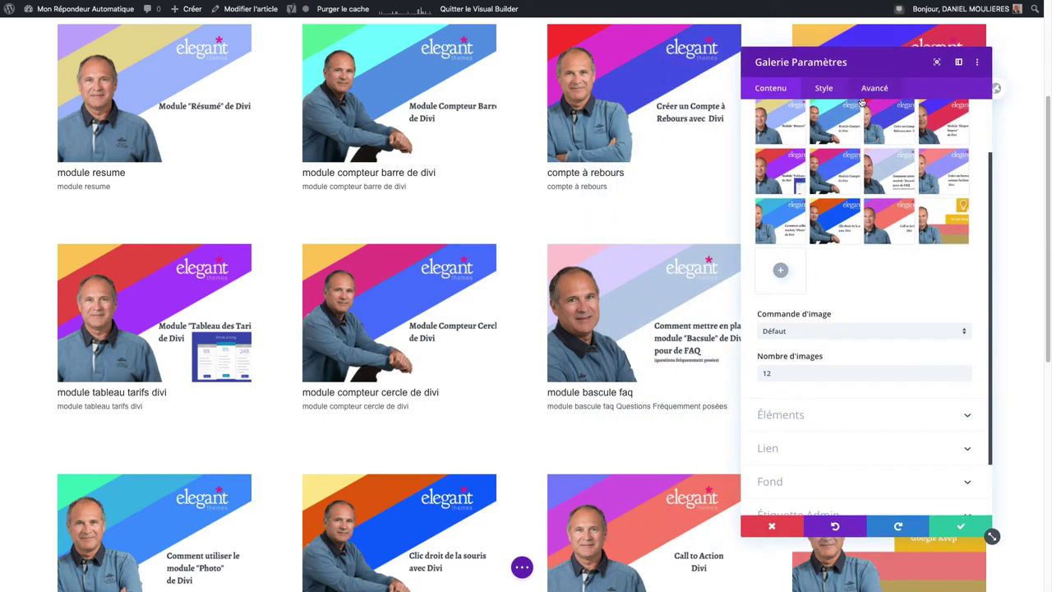
Turn off the display of titles and captions and the pagination in the gallery elements
left_click(787, 417)
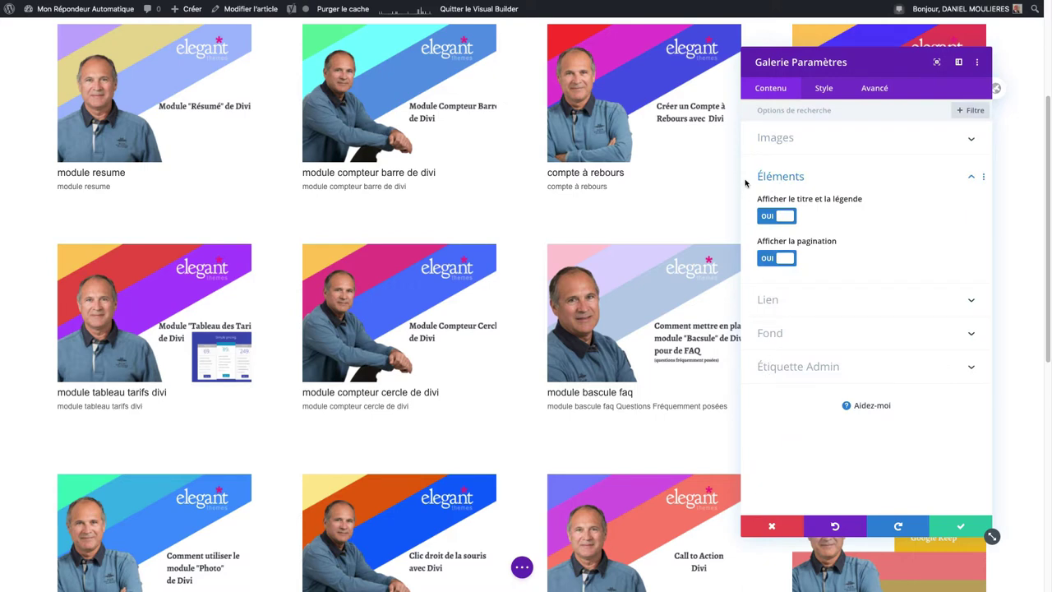
left_click(772, 218)
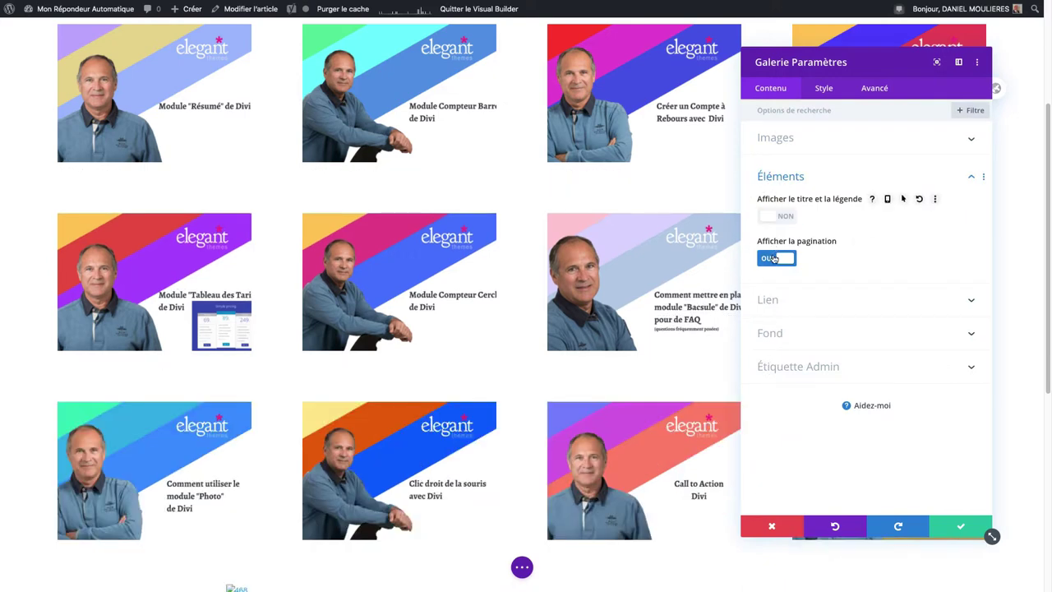
left_click(767, 260)
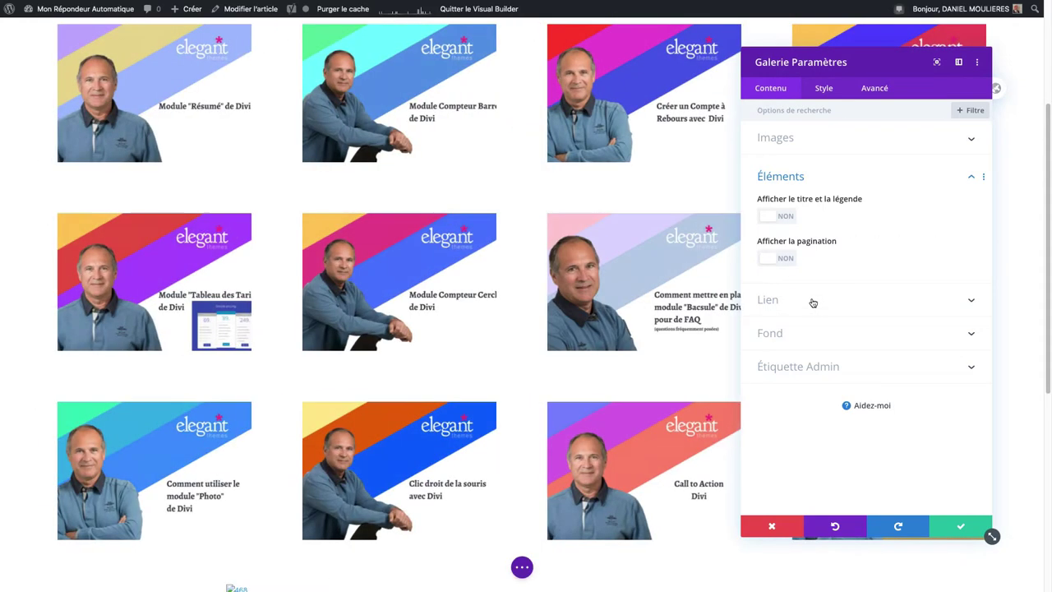
Review the gallery's module link URL and link target options
left_click(812, 301)
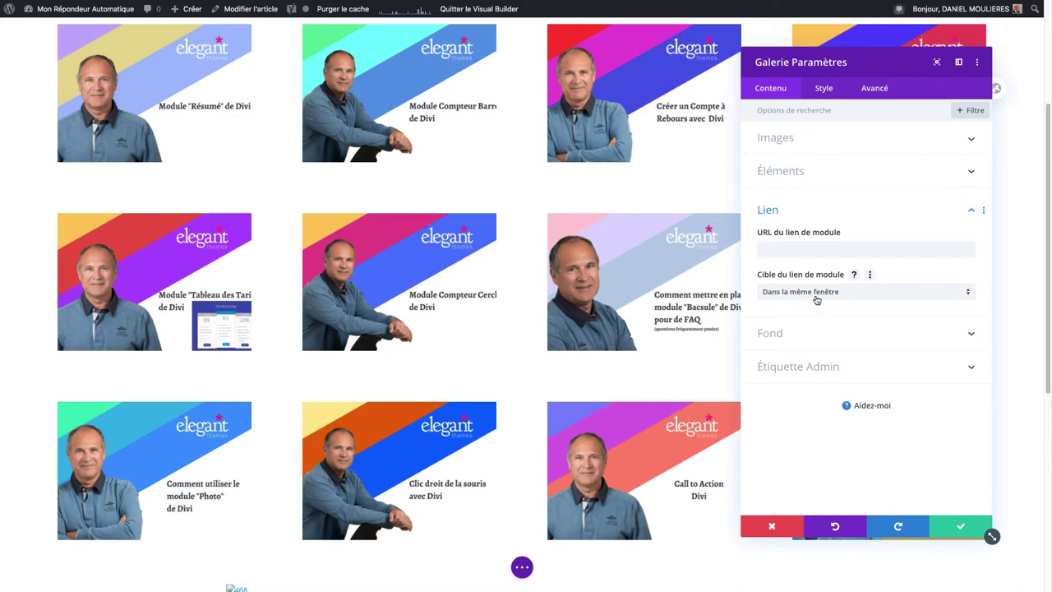
left_click(809, 249)
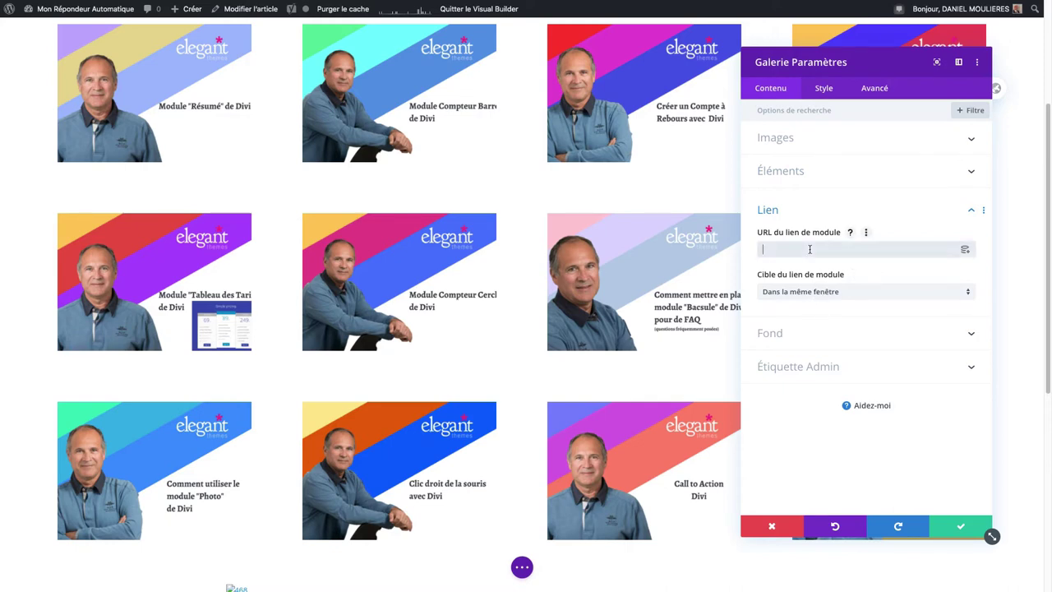
left_click(817, 292)
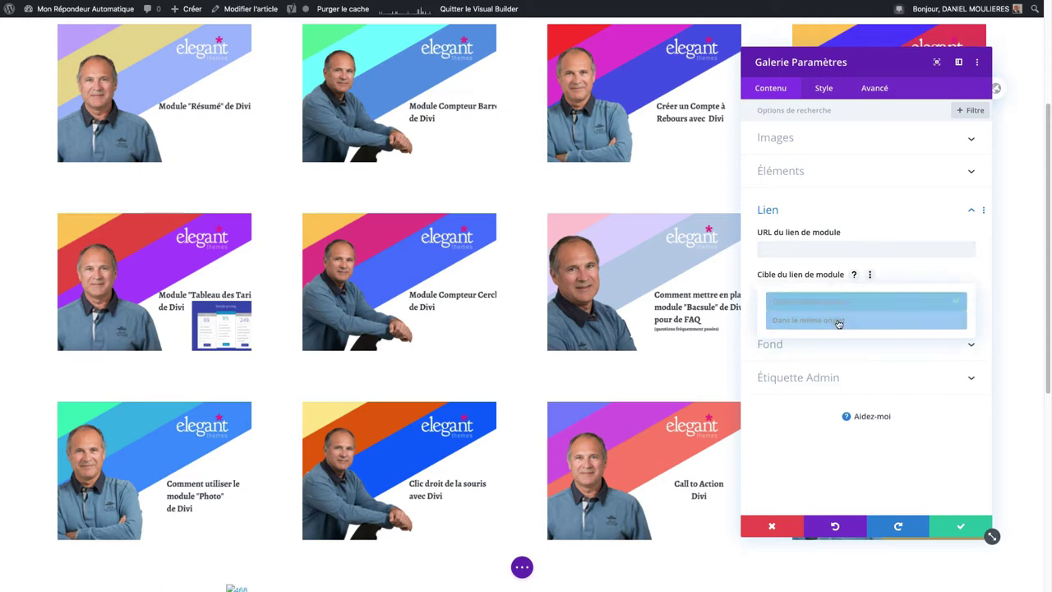
left_click(813, 354)
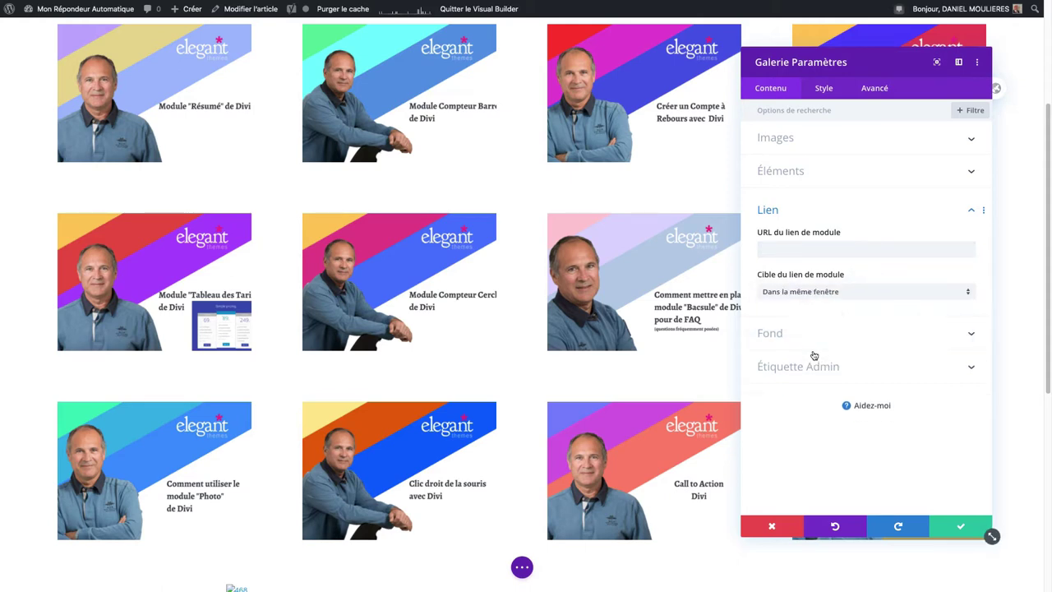
Try a black background behind the gallery, clear it again, and check the admin label setting
left_click(804, 334)
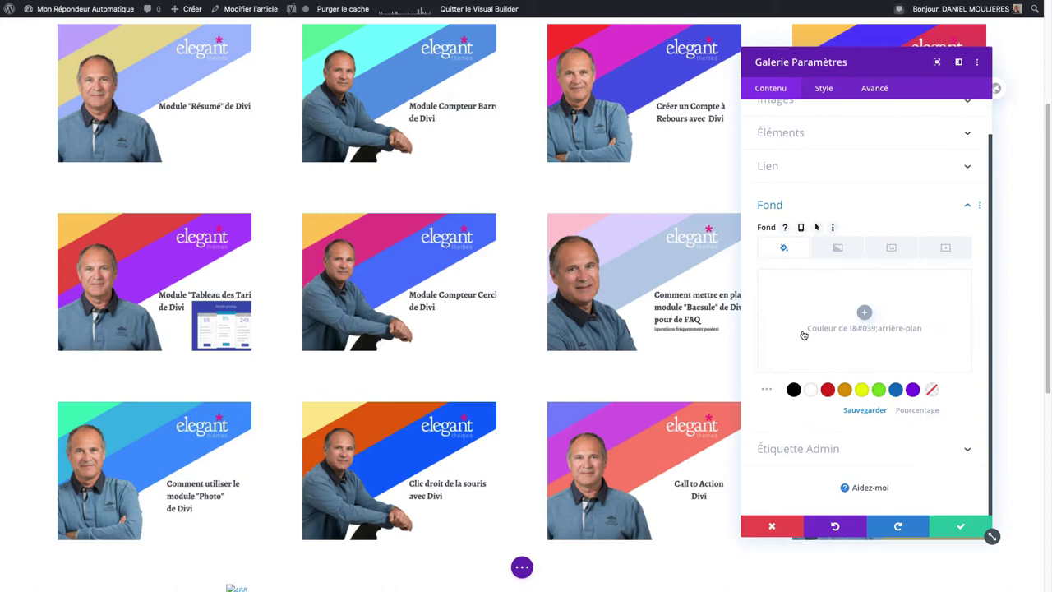
left_click(793, 392)
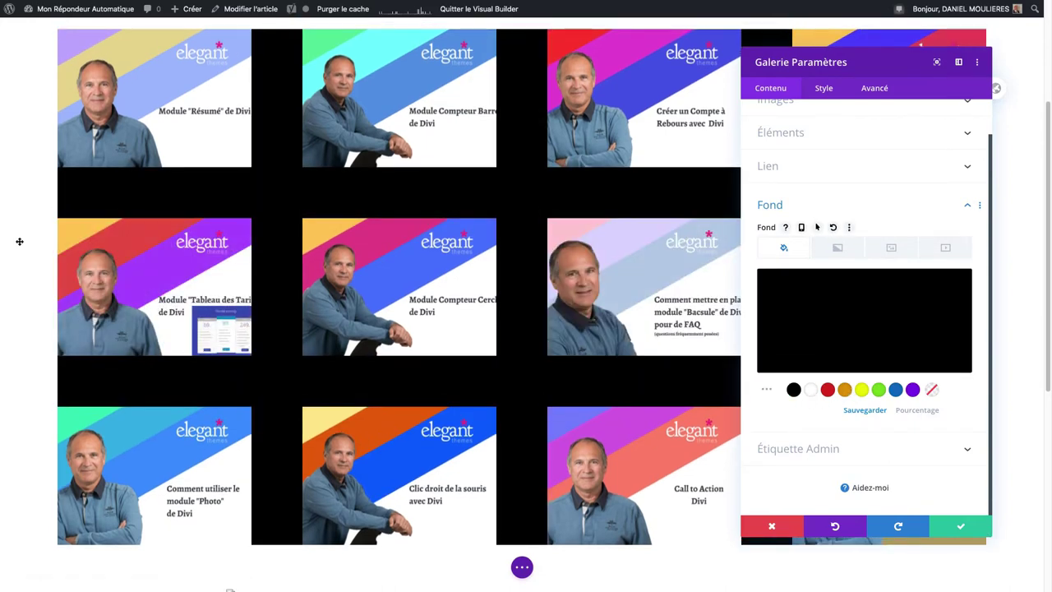
left_click(930, 391)
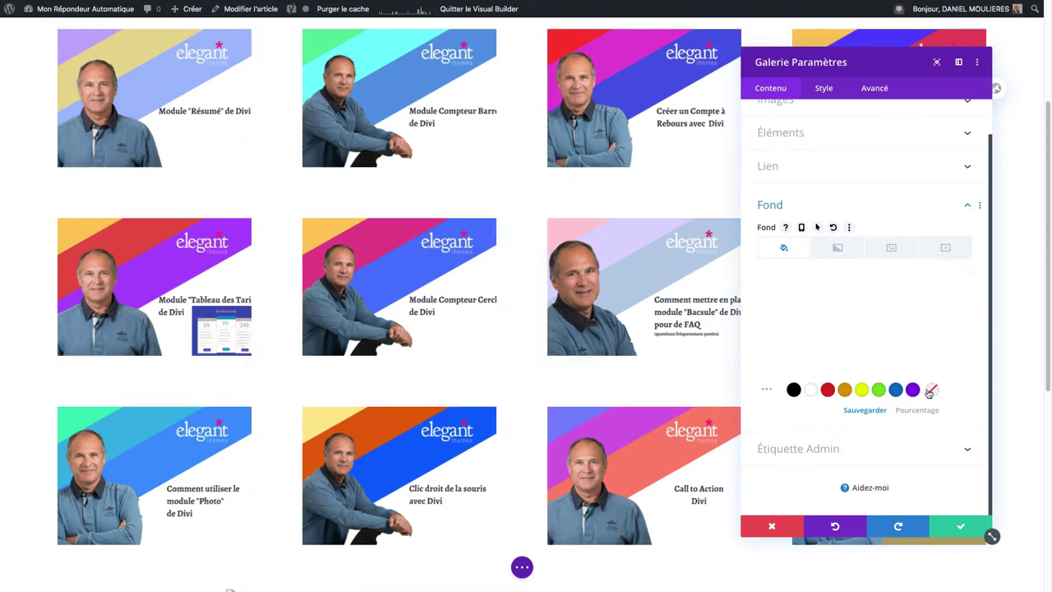
left_click(848, 450)
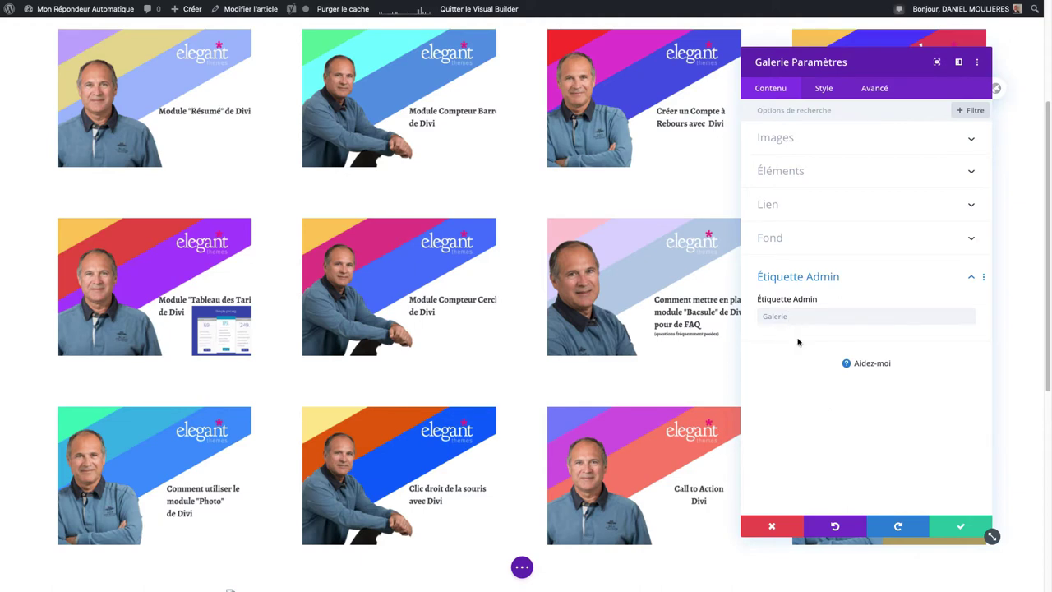
Set the gallery's layout style to Diapo and go back one slide in the preview
left_click(820, 88)
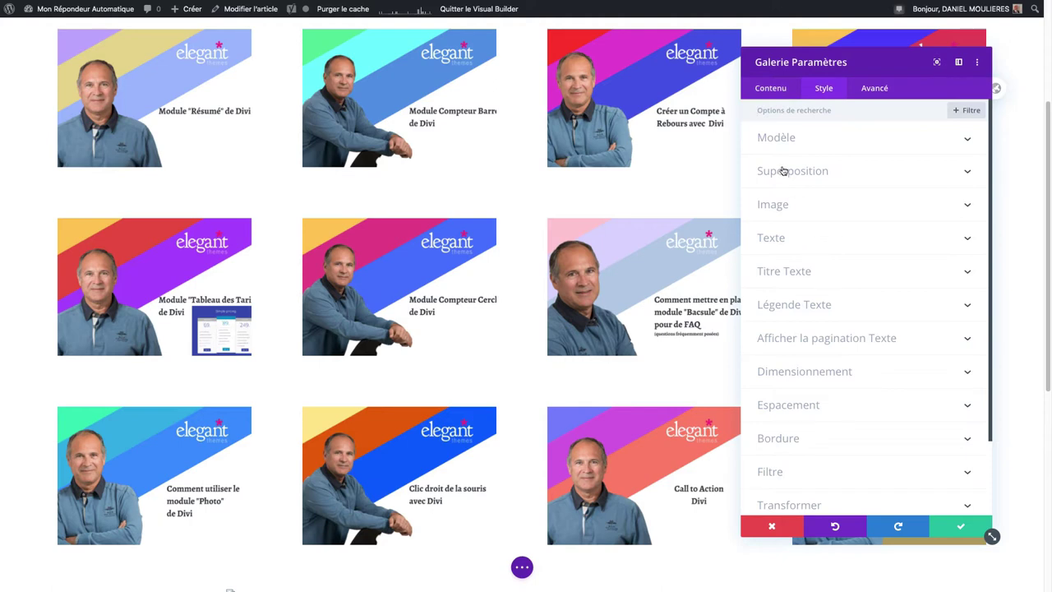
left_click(778, 140)
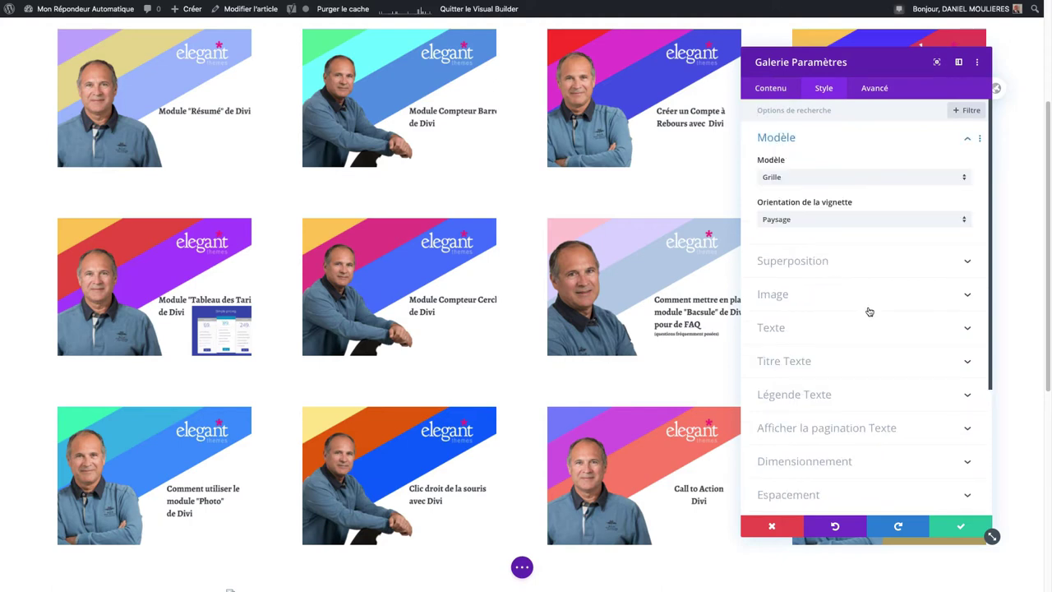
left_click(790, 180)
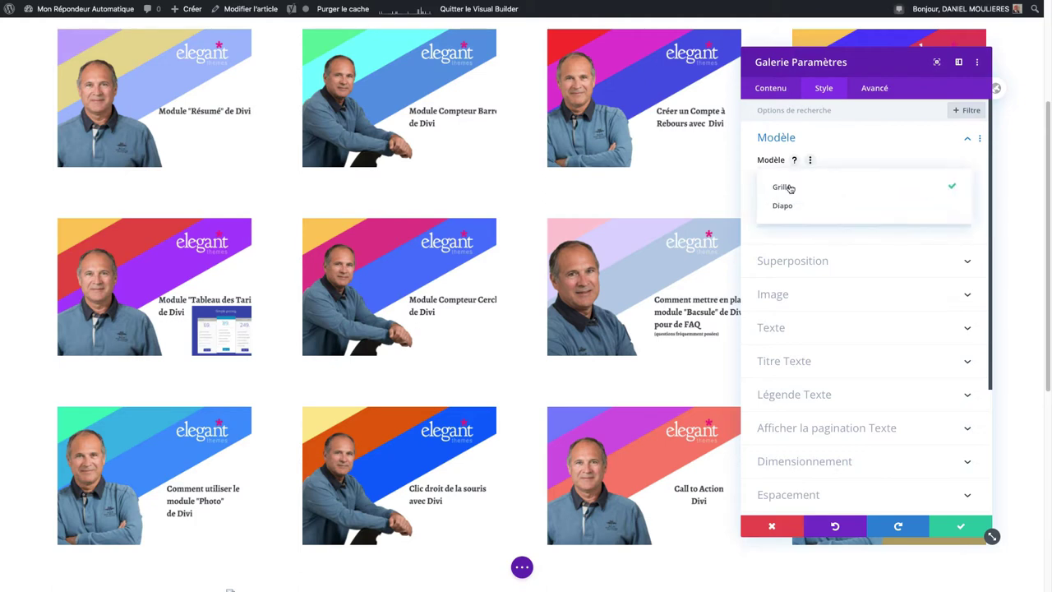
left_click(792, 205)
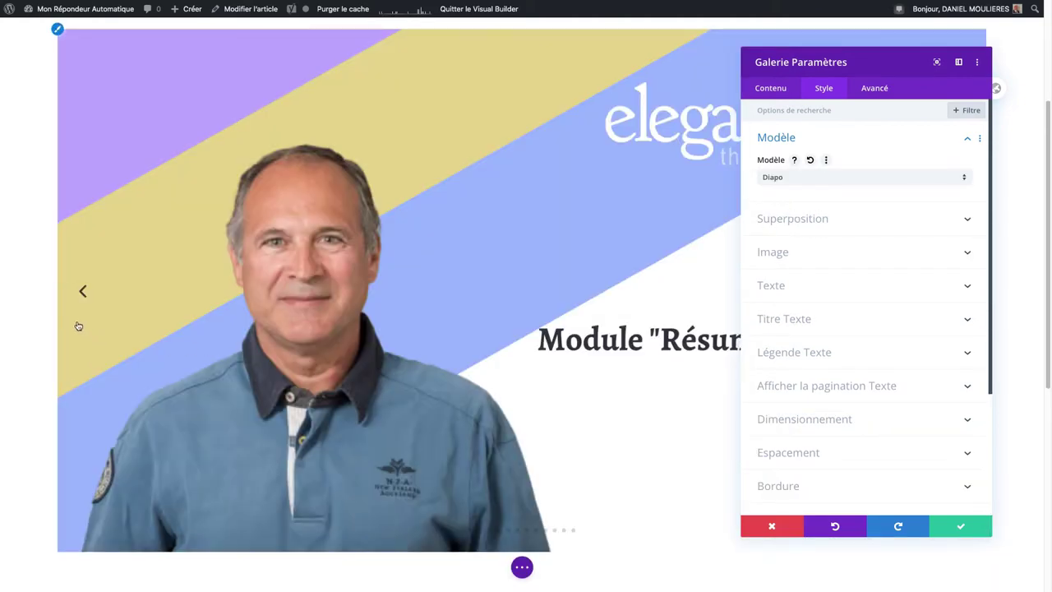
left_click(82, 292)
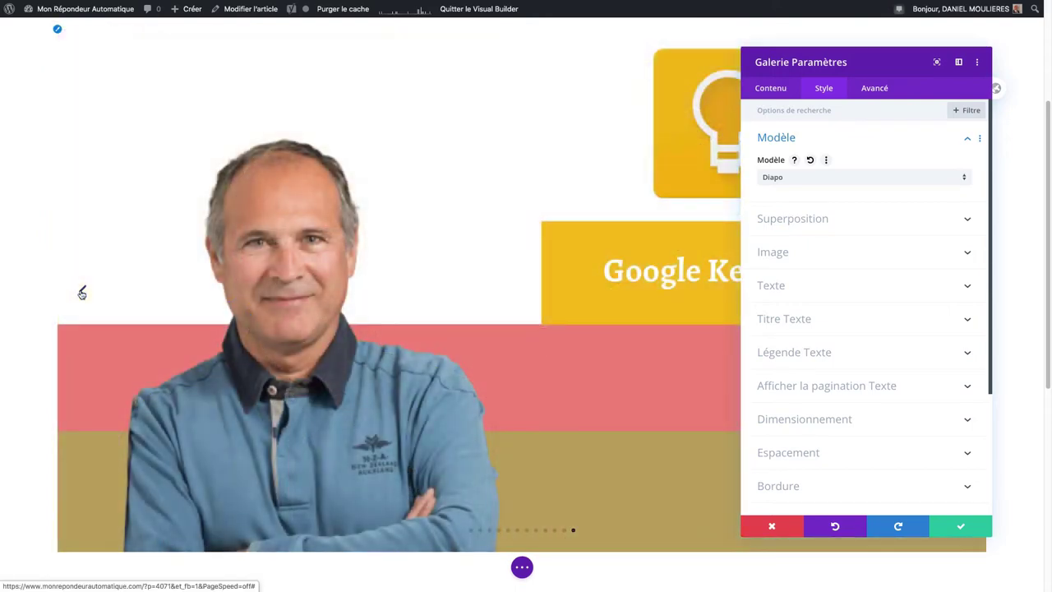
Go back one slide in the preview and set the gallery's layout style to Grille
left_click(82, 292)
left_click(804, 179)
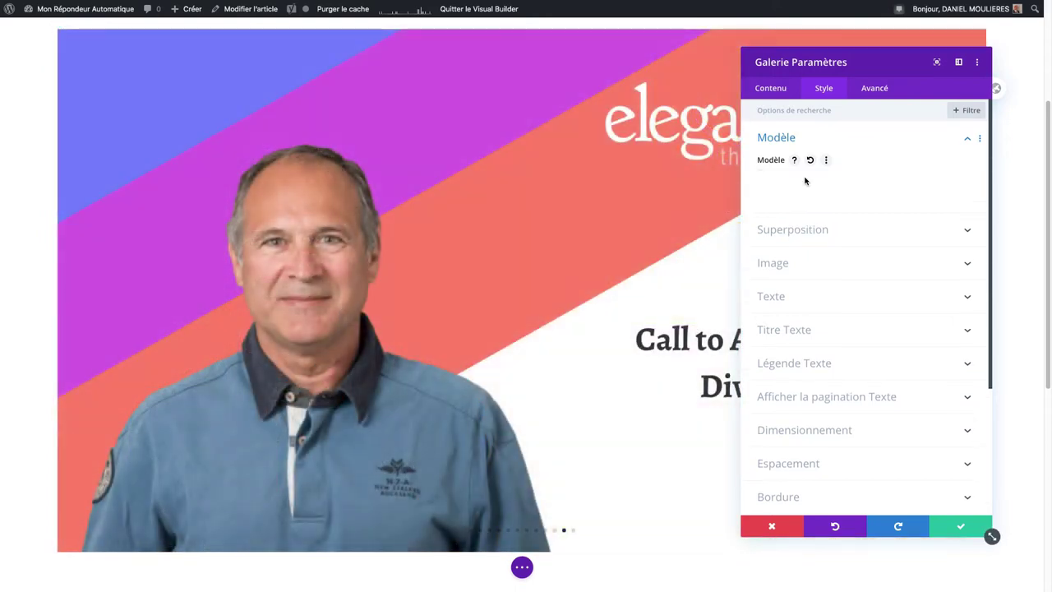
left_click(804, 187)
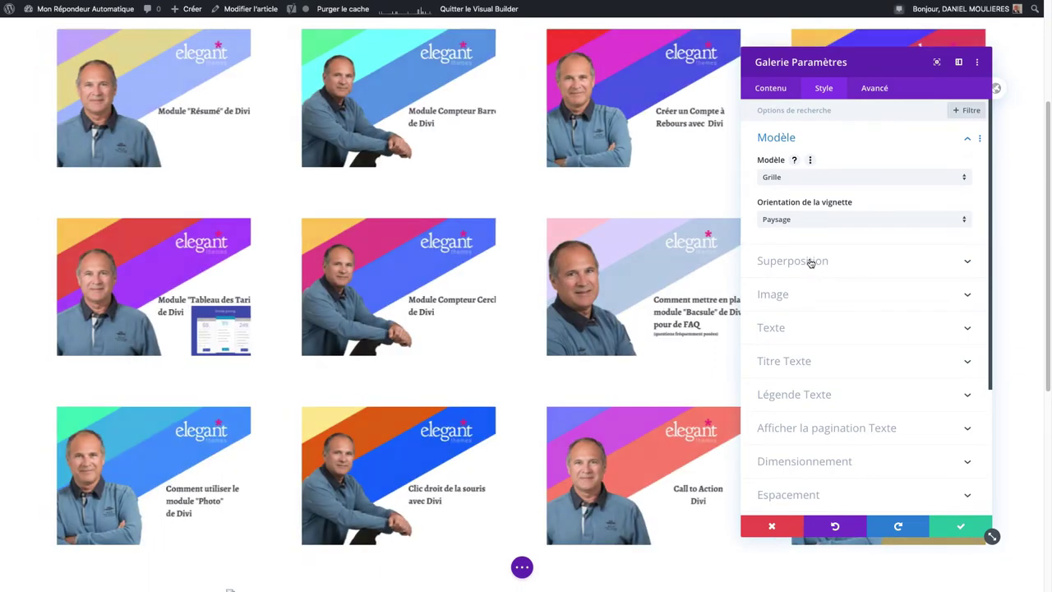
Try the Portrait thumbnail orientation on the gallery grid and set it back to Paysage
left_click(790, 221)
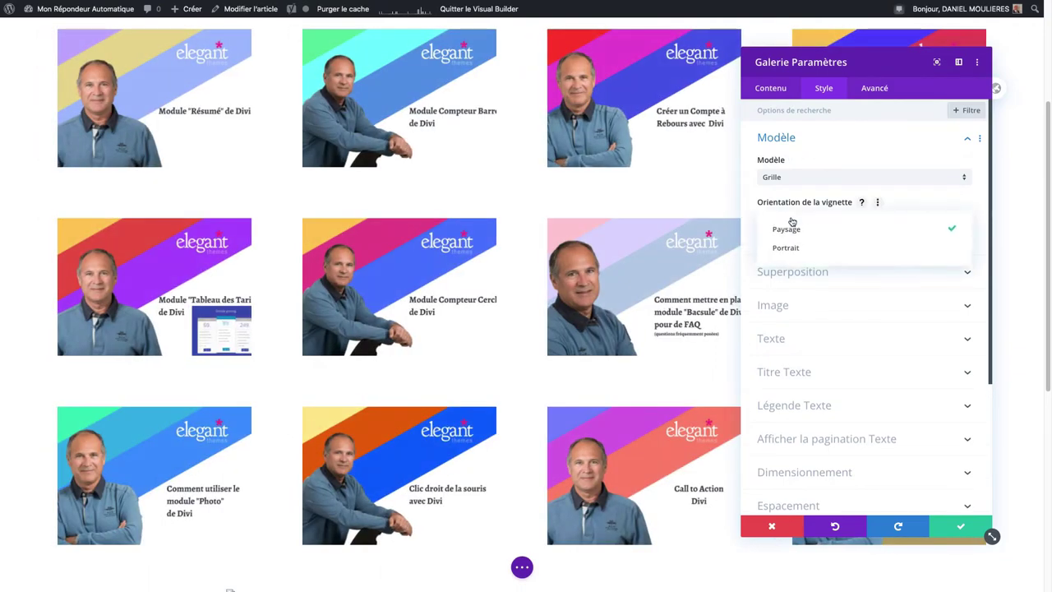
left_click(797, 248)
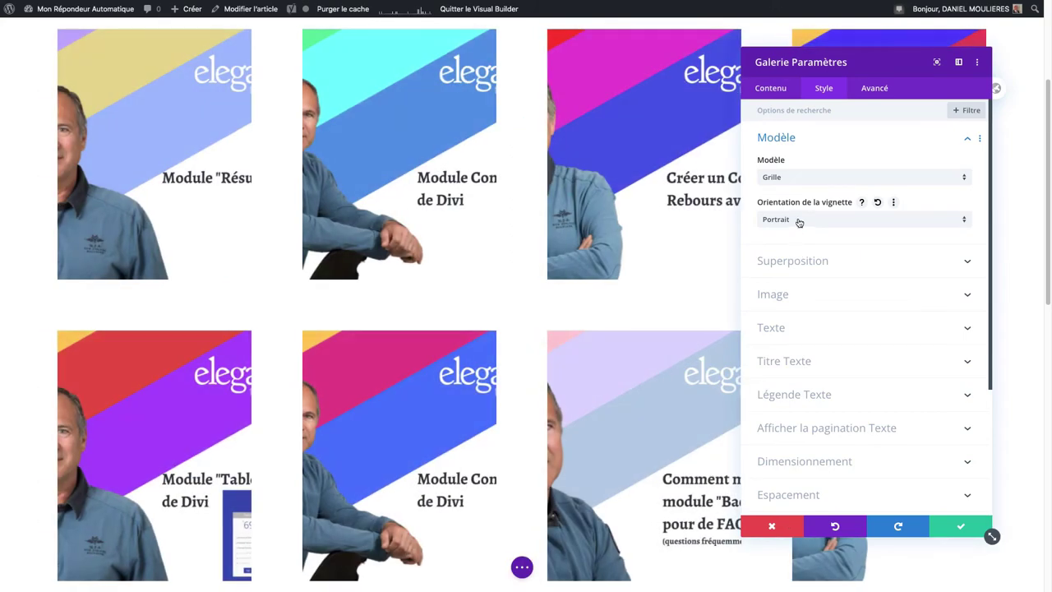
left_click(798, 220)
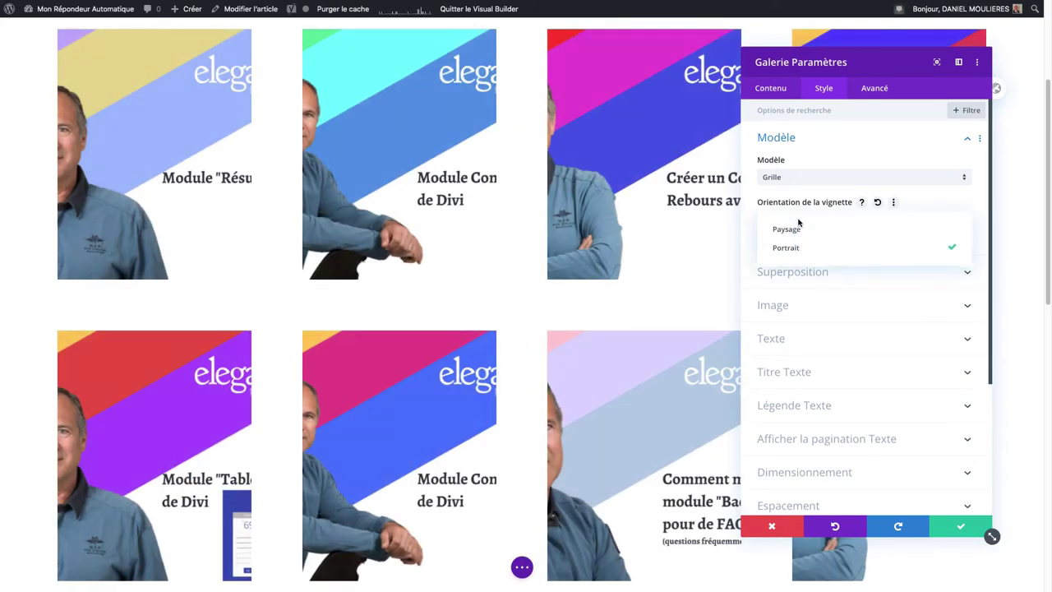
left_click(783, 230)
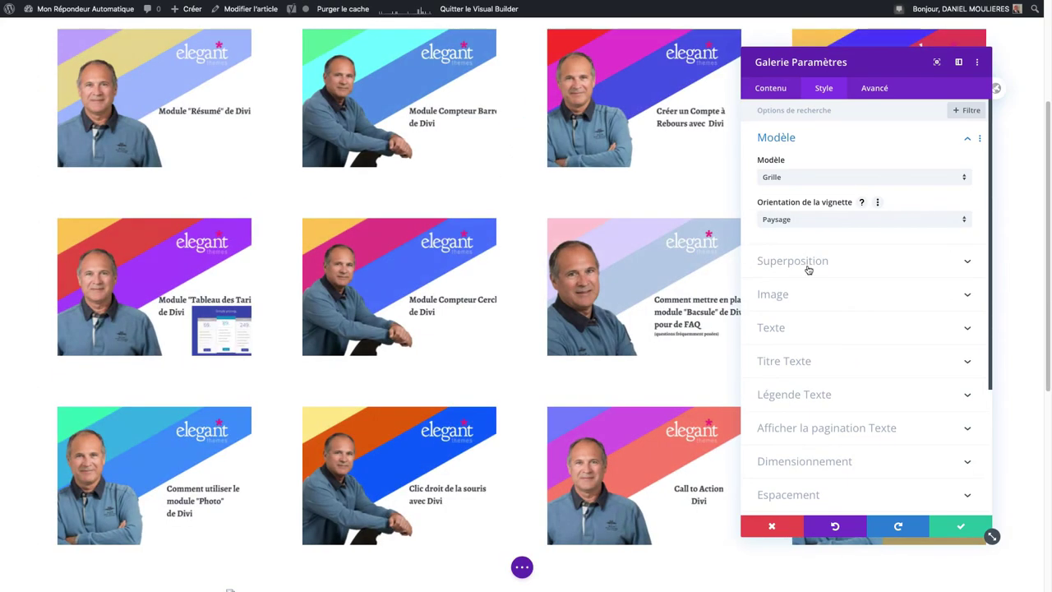
Try red for the gallery's overlay icon colour and set it to blue
left_click(808, 263)
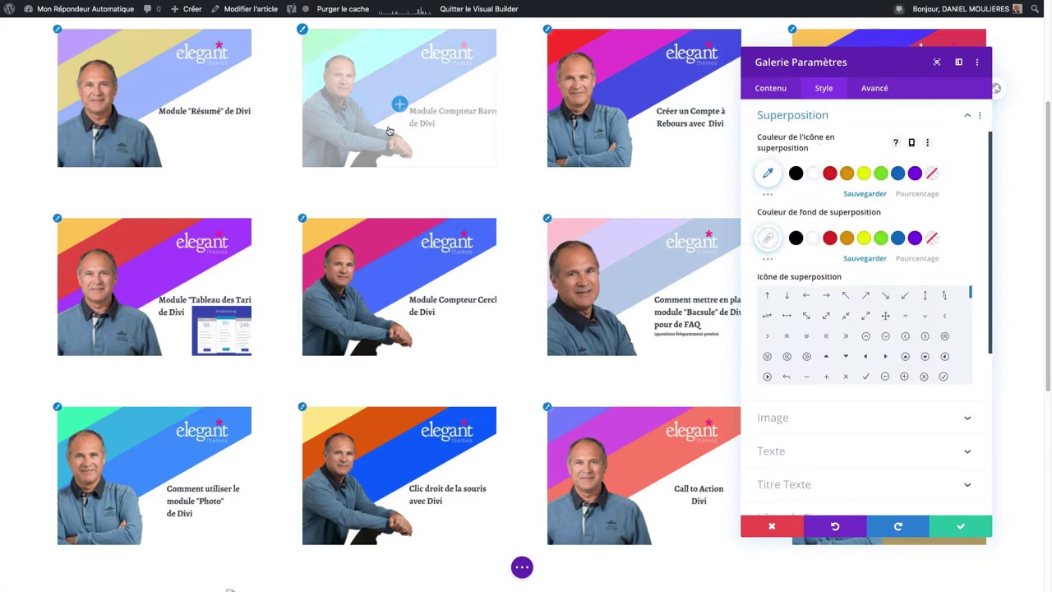
left_click(829, 173)
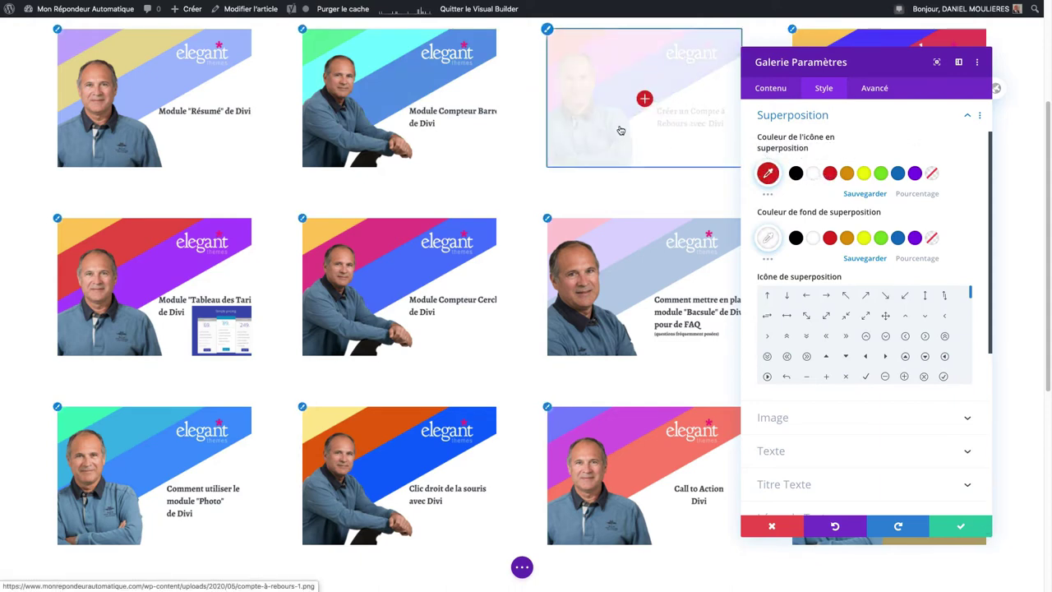
left_click(897, 172)
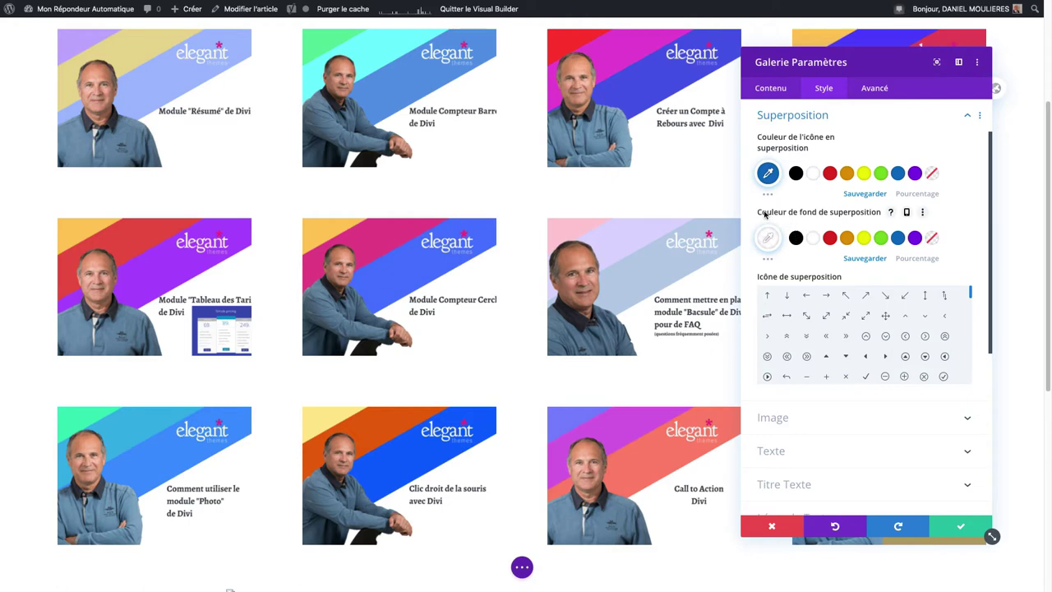
Try a red overlay background colour on the gallery images and undo it
left_click(830, 238)
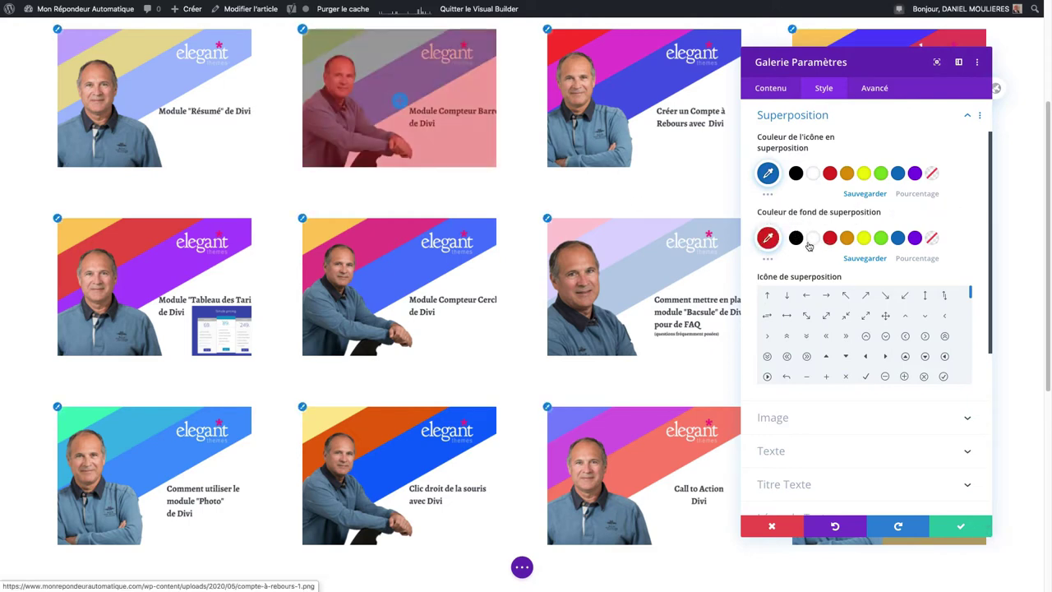
mouse_move(834, 259)
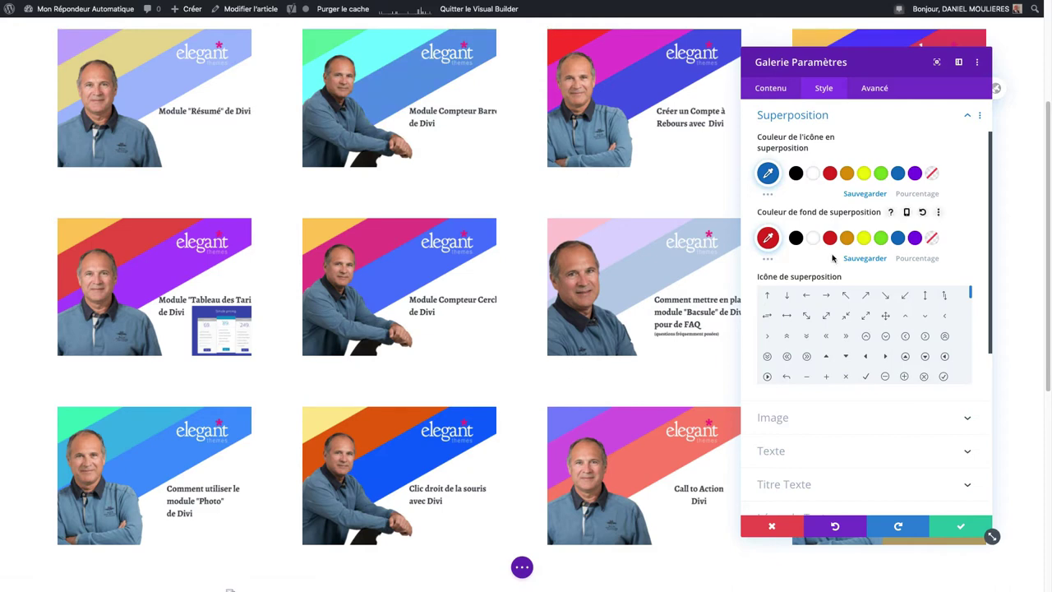
key("ctrl+z")
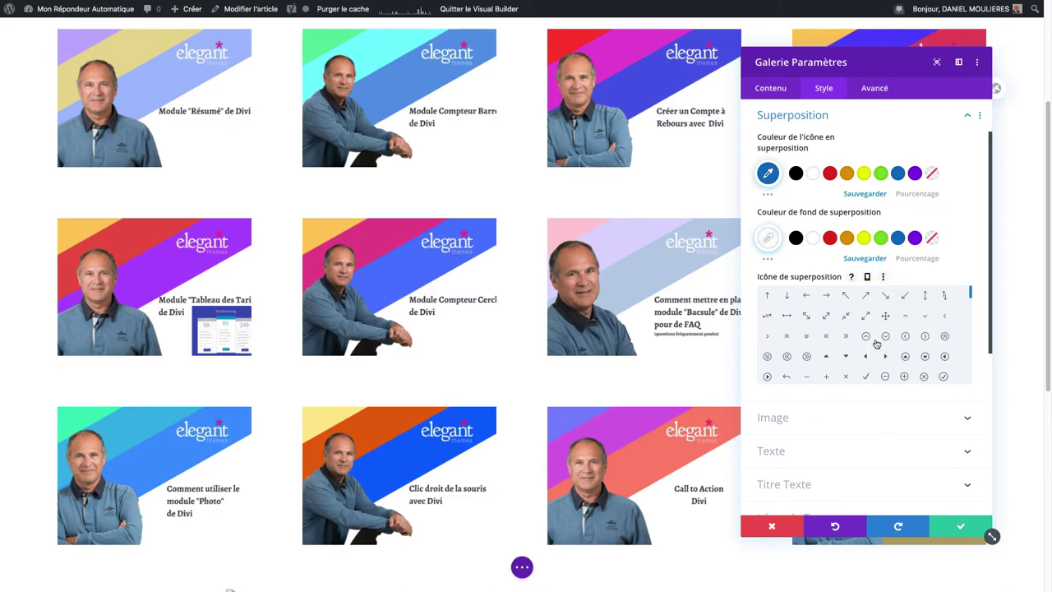
Try the circled cross as the overlay icon and choose the circled plus instead
scroll(877, 344, "down", 1)
scroll(878, 343, "down", 1)
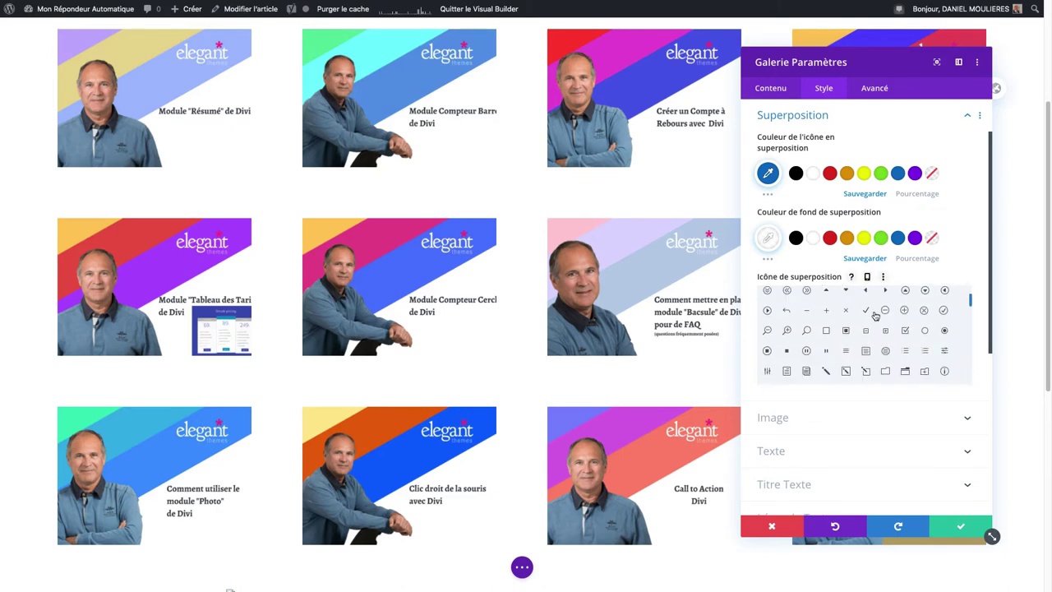
left_click(924, 311)
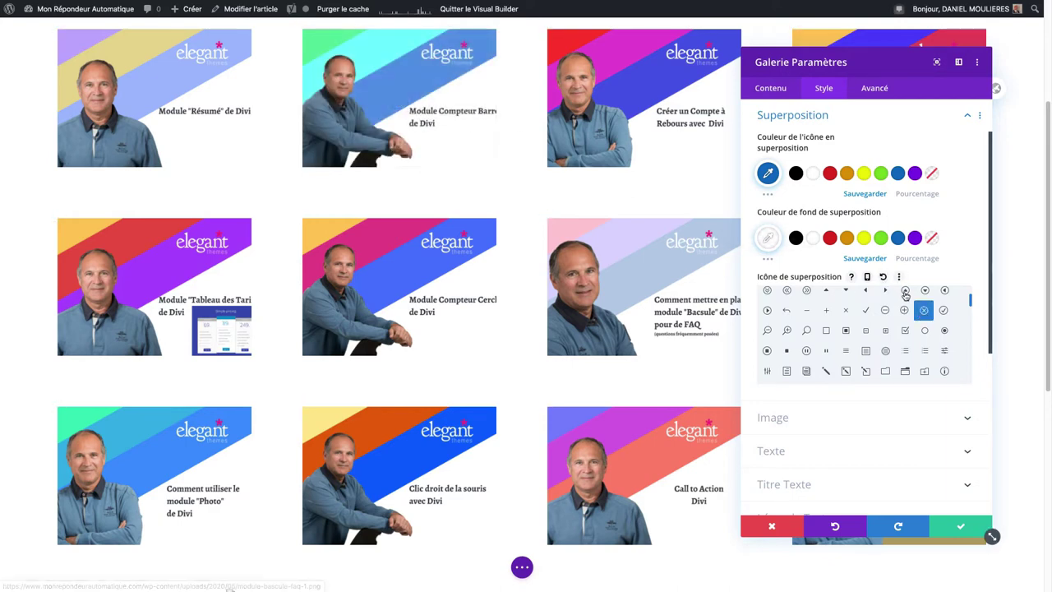
left_click(904, 311)
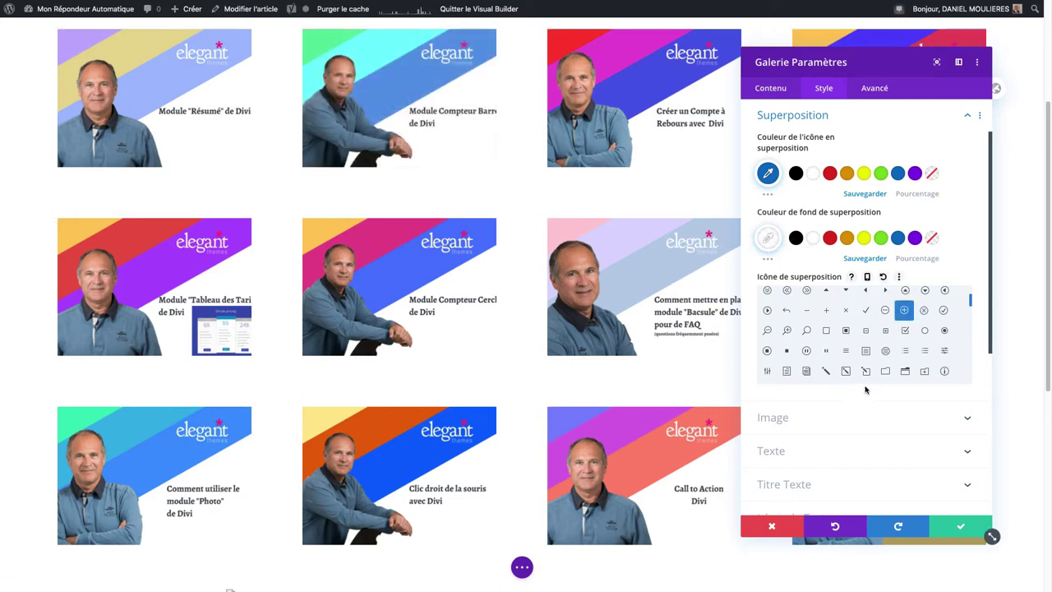
Set the gallery images' border colour to red, trying a 7px border width and returning it to 0px
scroll(862, 391, "down", 2)
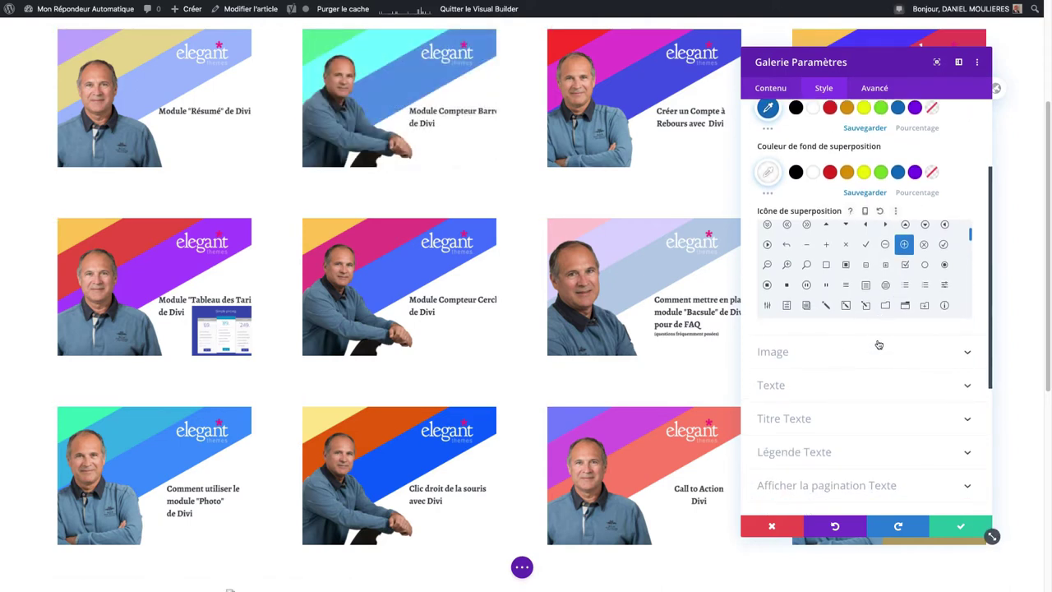
scroll(873, 341, "down", 1)
left_click(832, 323)
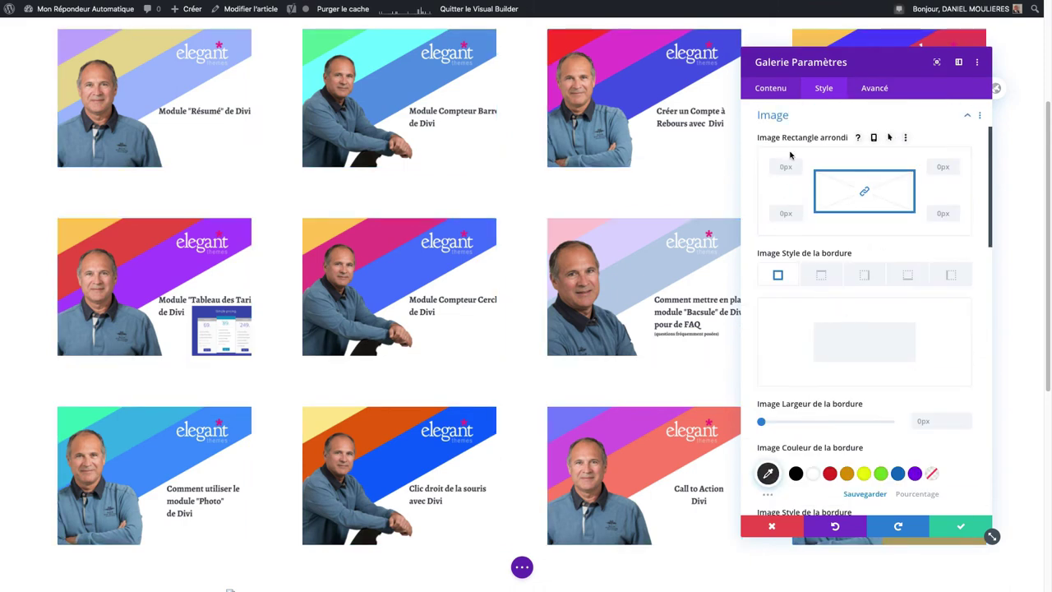
mouse_move(761, 422)
left_mouse_down()
mouse_move(781, 423)
mouse_move(751, 424)
left_mouse_up()
left_click(832, 475)
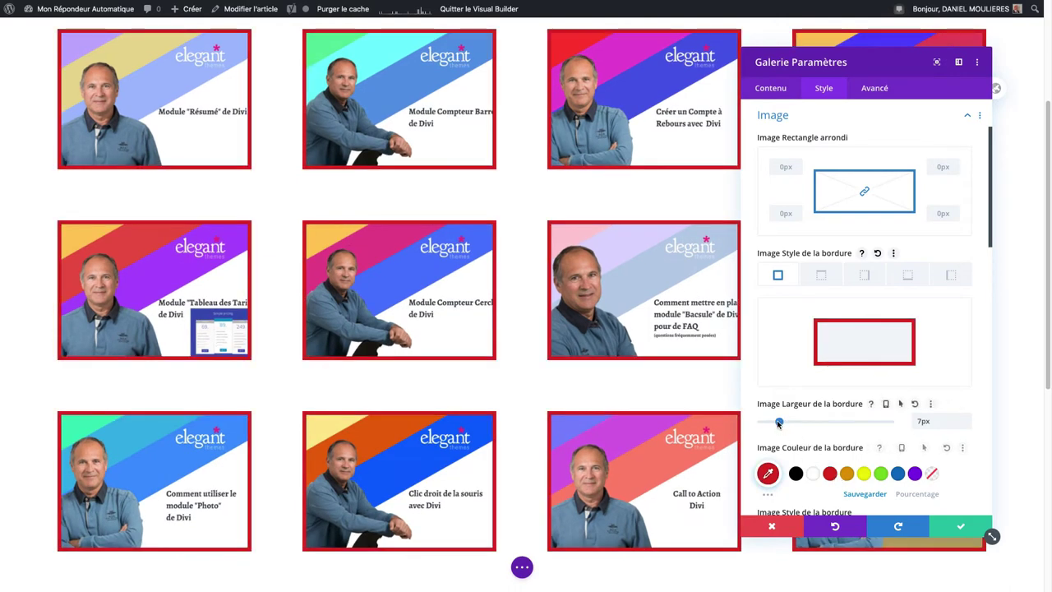
Try an offset shadow and a solid frame shadow on the gallery images and set the shadow back to none
scroll(853, 399, "down", 5)
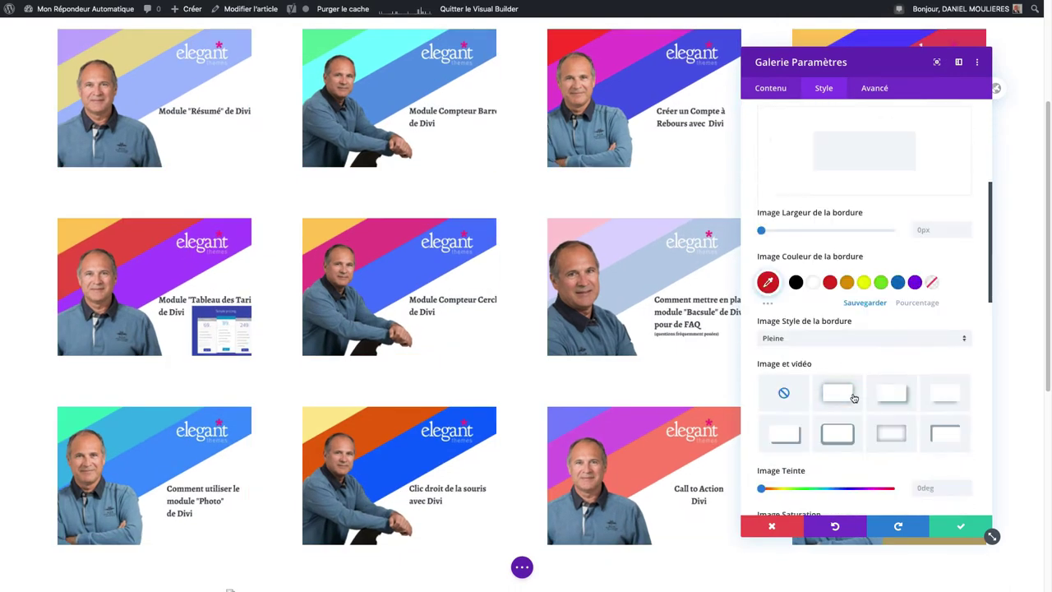
scroll(854, 398, "down", 2)
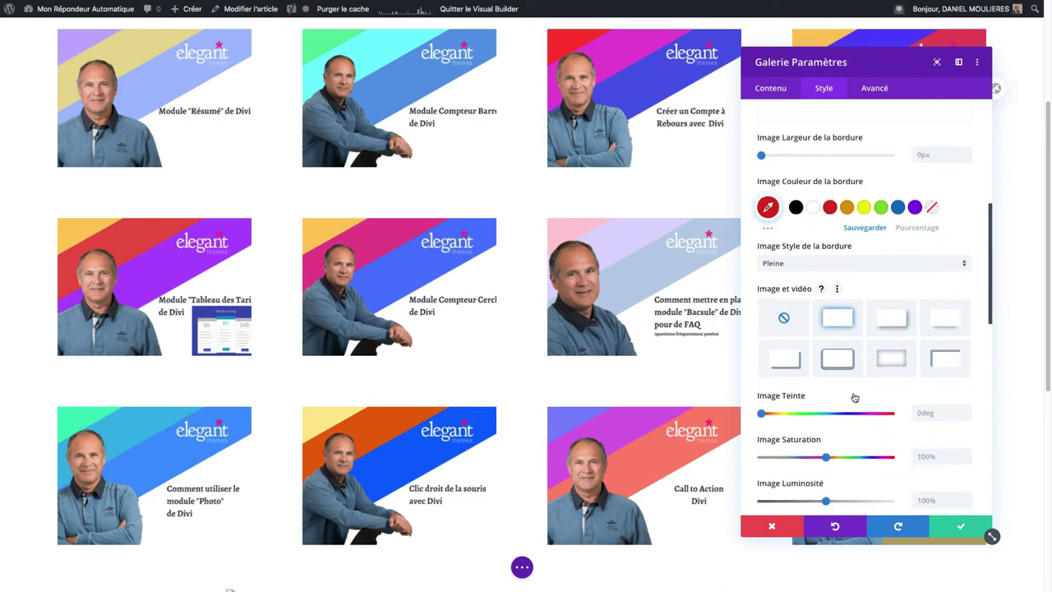
left_click(902, 320)
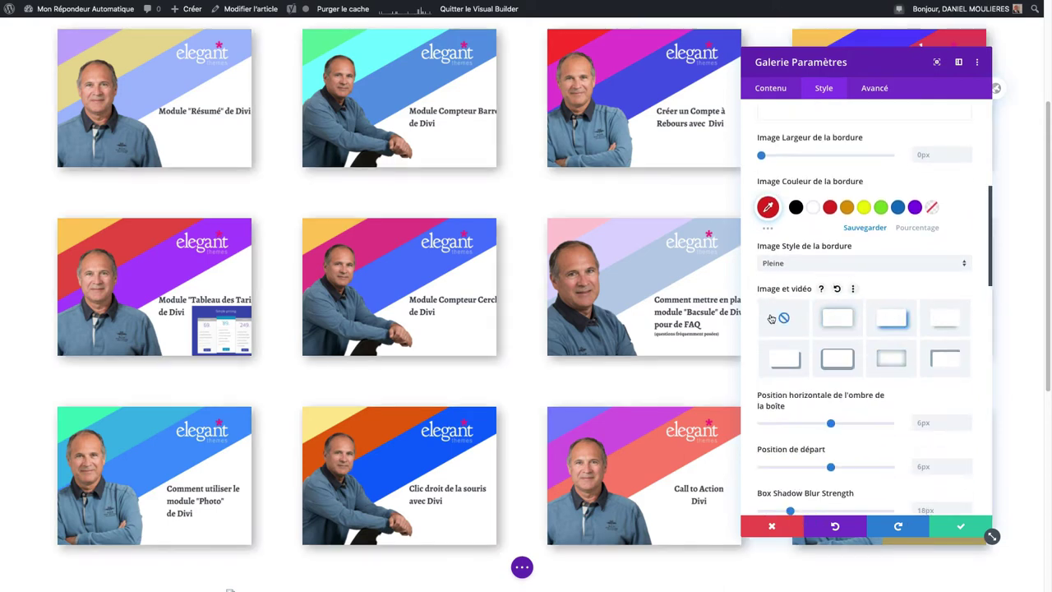
left_click(837, 359)
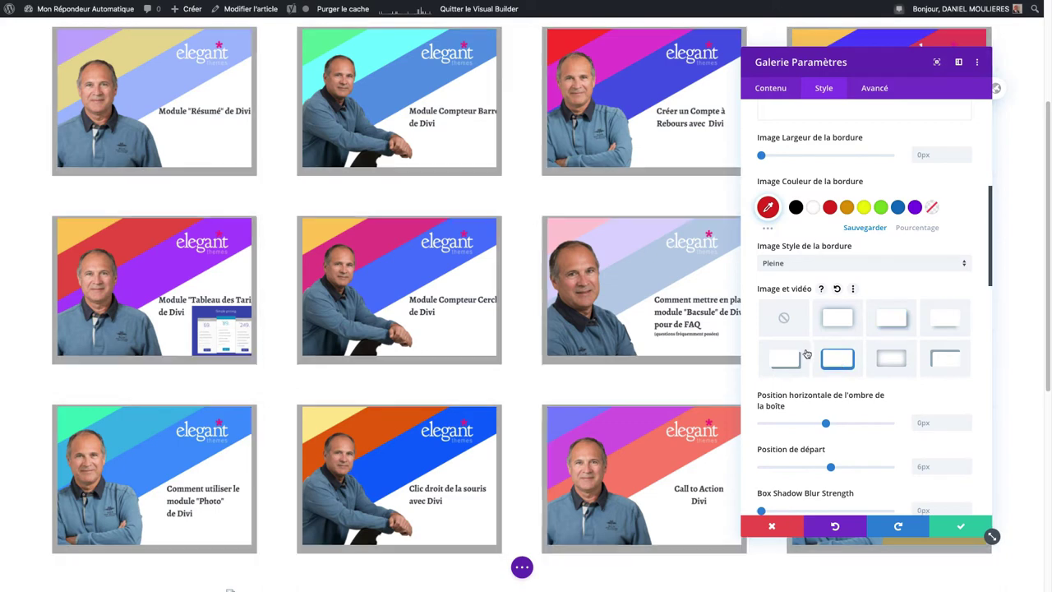
left_click(783, 321)
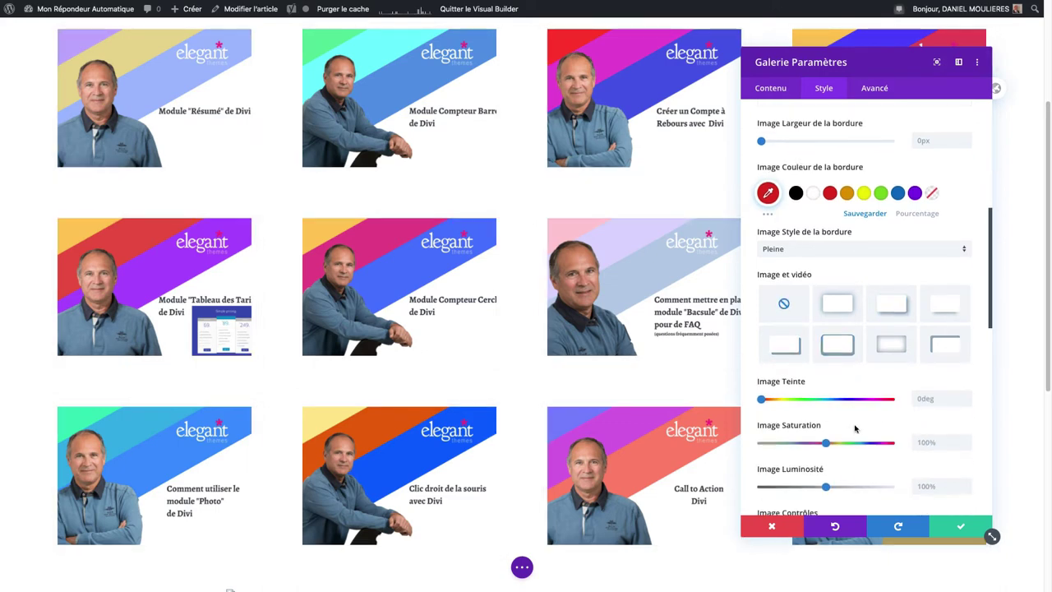
Set the gallery images' brightness (Luminosité) to 98% and their saturation to 105%
scroll(854, 428, "down", 2)
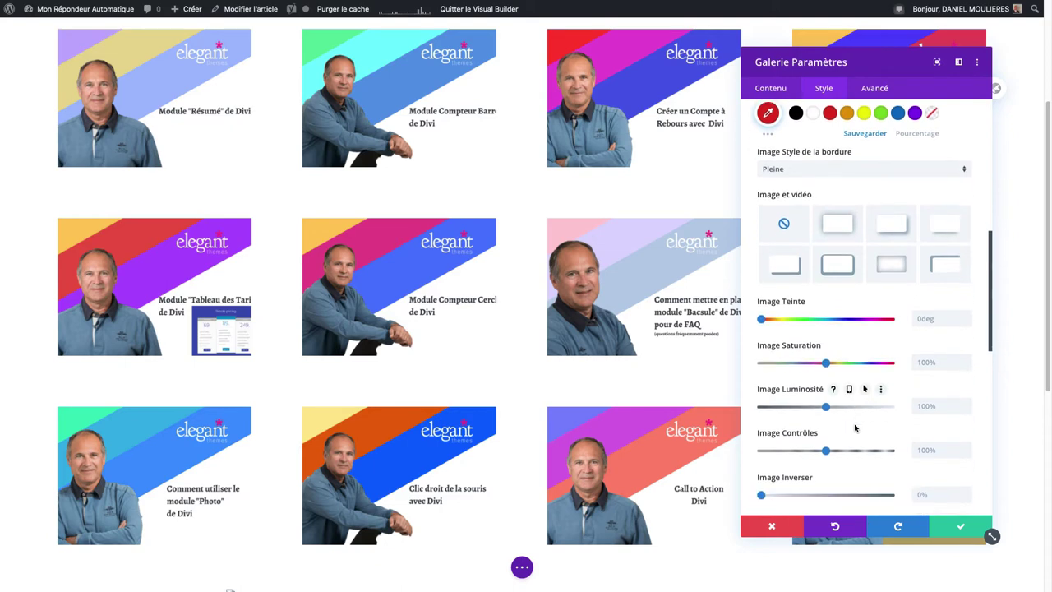
scroll(855, 429, "down", 1)
left_click_drag(826, 396, 788, 399)
left_click(824, 396)
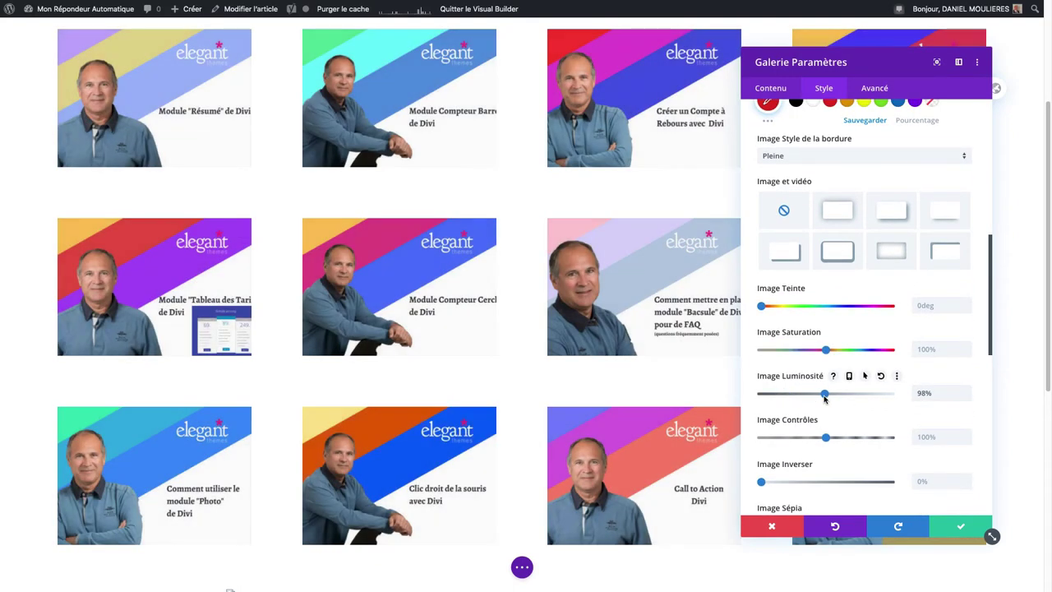
mouse_move(826, 350)
left_mouse_down()
mouse_move(765, 355)
mouse_move(833, 354)
left_mouse_up()
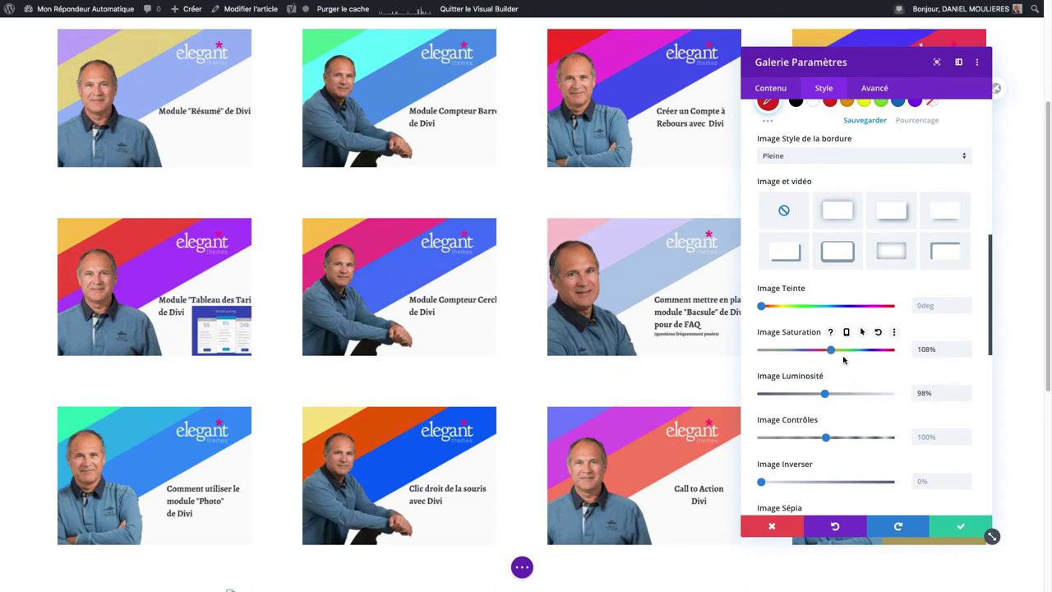
Try a sepia filter of about 10% on the gallery images and return it to 0%
scroll(863, 401, "down", 3)
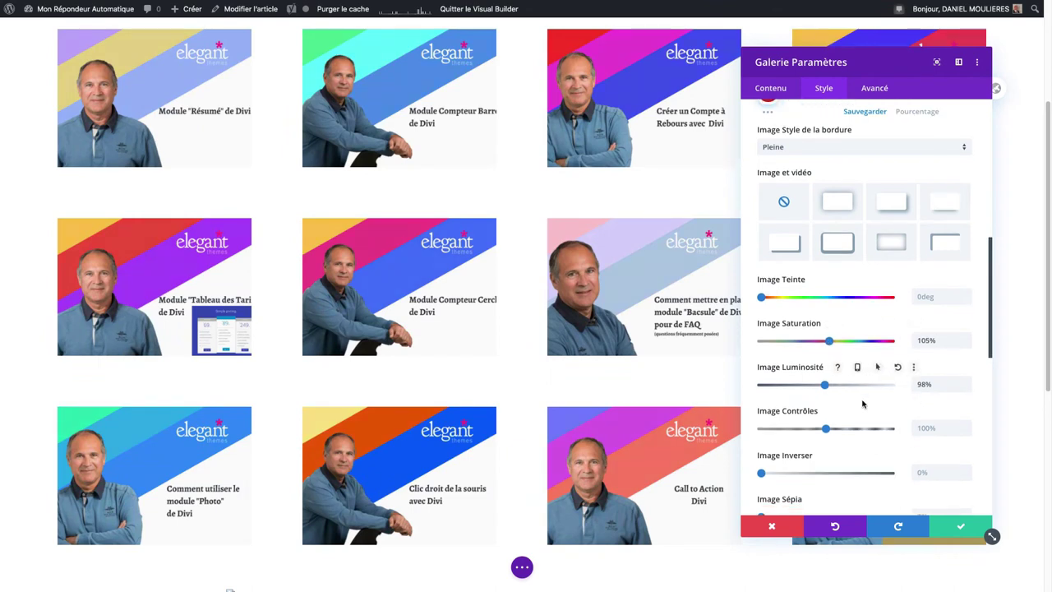
scroll(863, 403, "down", 4)
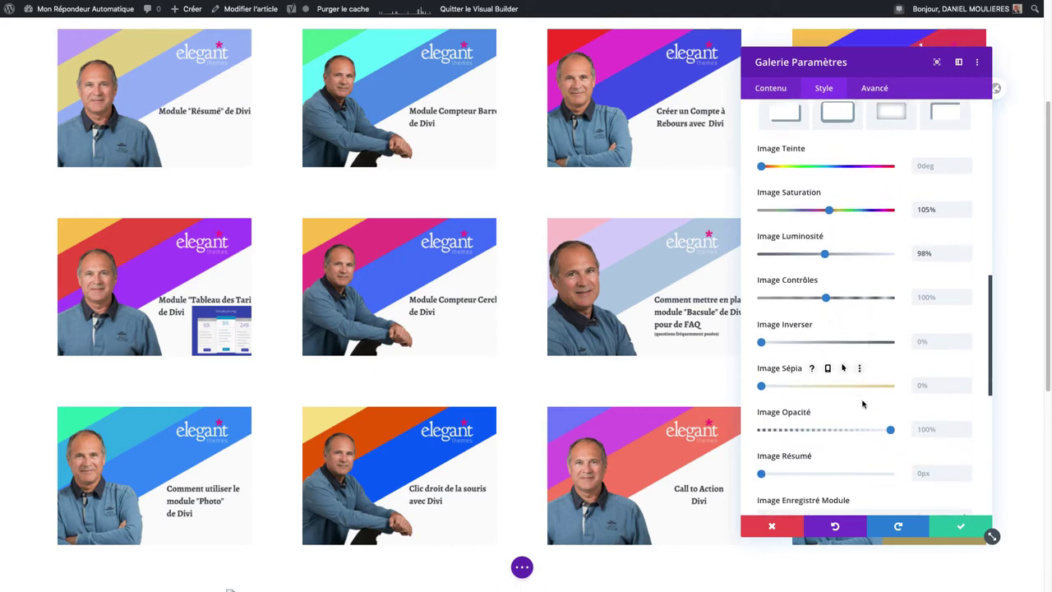
left_click_drag(763, 347, 742, 352)
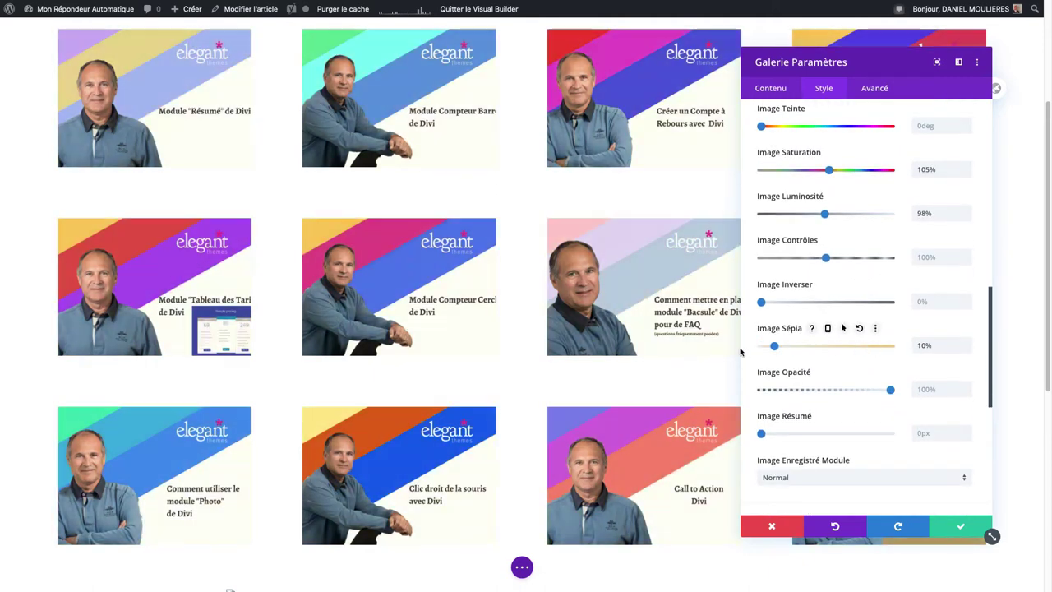
Review the remaining image filters and the gallery's text alignment, colour and shadow options
scroll(853, 388, "down", 3)
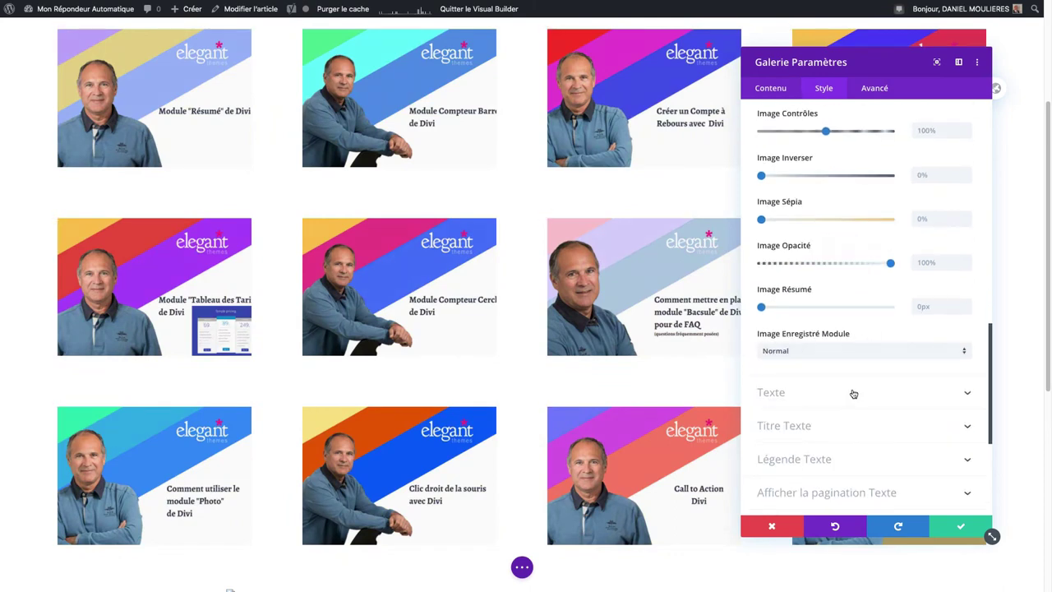
scroll(853, 393, "down", 1)
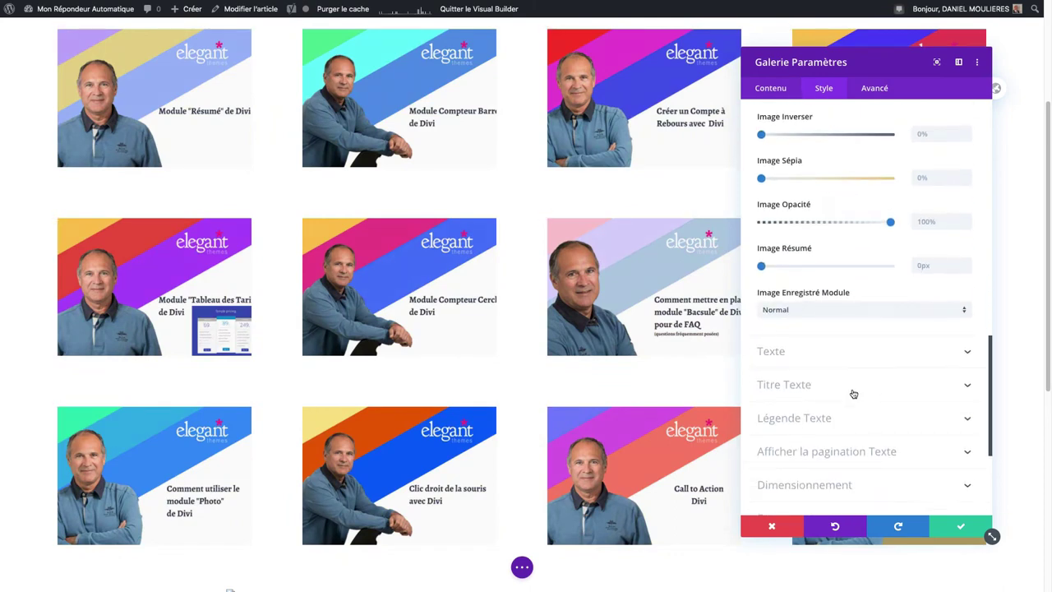
left_click(820, 356)
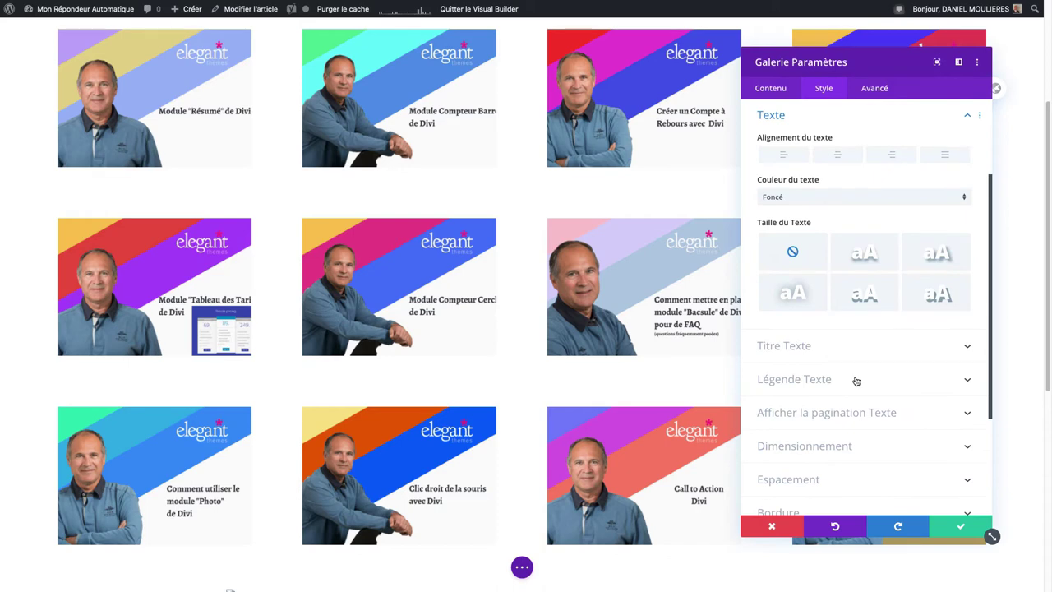
scroll(855, 380, "up", 3)
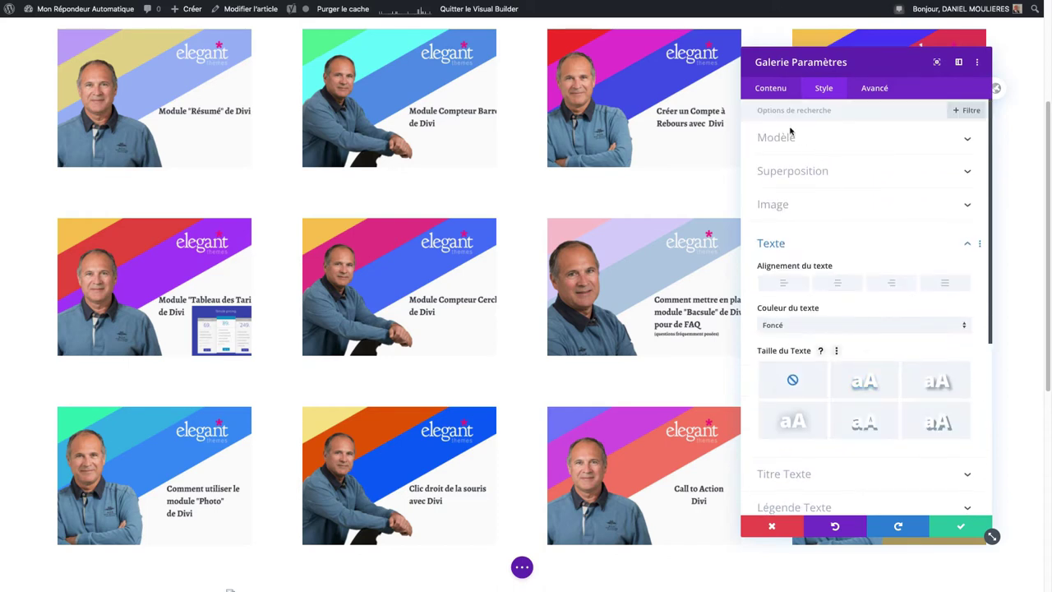
Turn on the gallery's title and caption display and its pagination
left_click(792, 138)
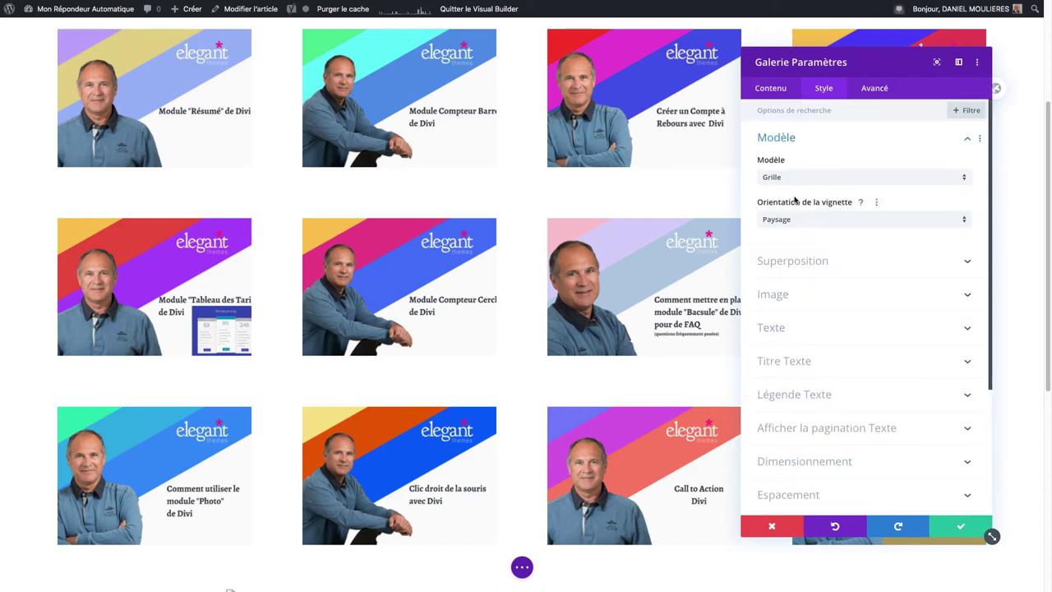
left_click(770, 88)
left_click(804, 174)
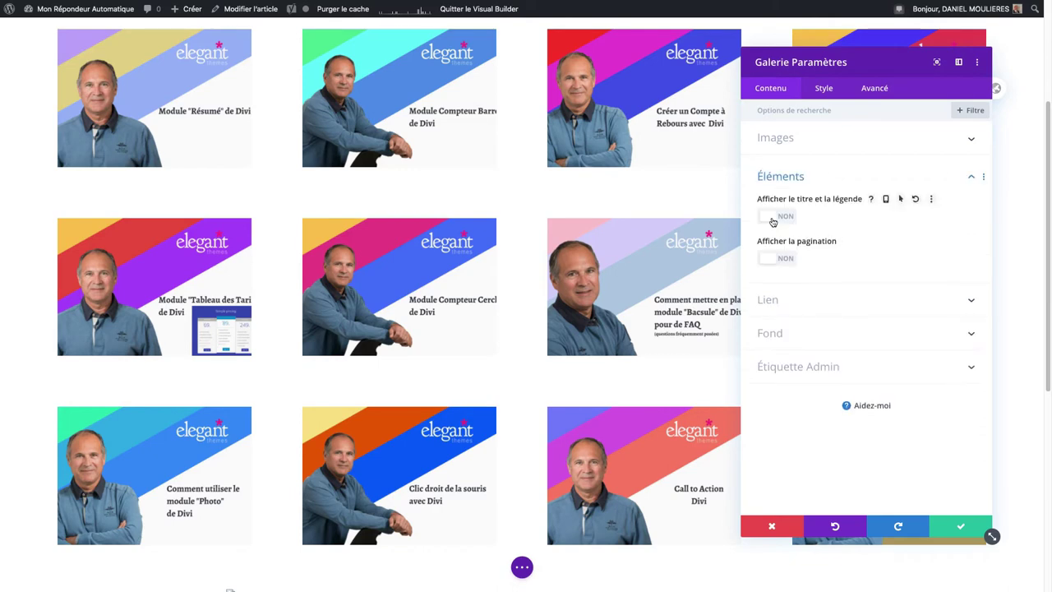
left_click(772, 214)
left_click(773, 259)
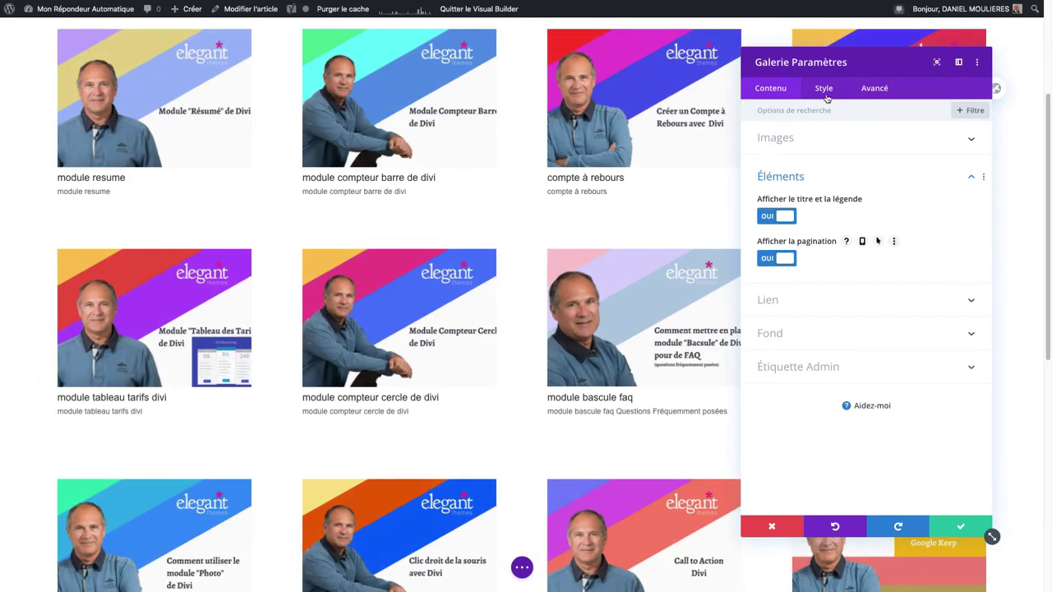
Try right alignment on the gallery's text and settle on centre alignment
left_click(824, 91)
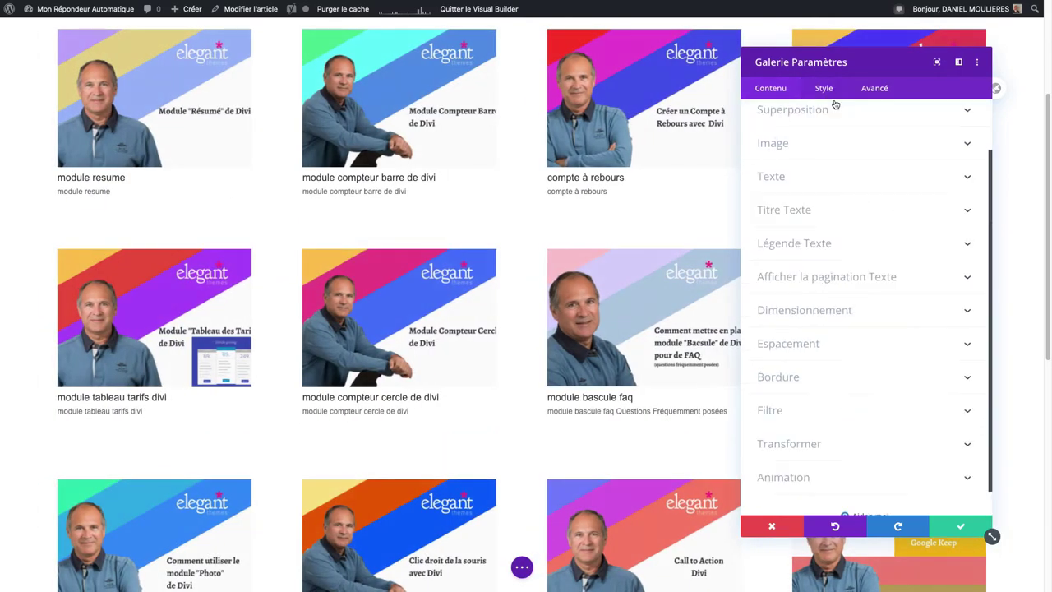
left_click(799, 240)
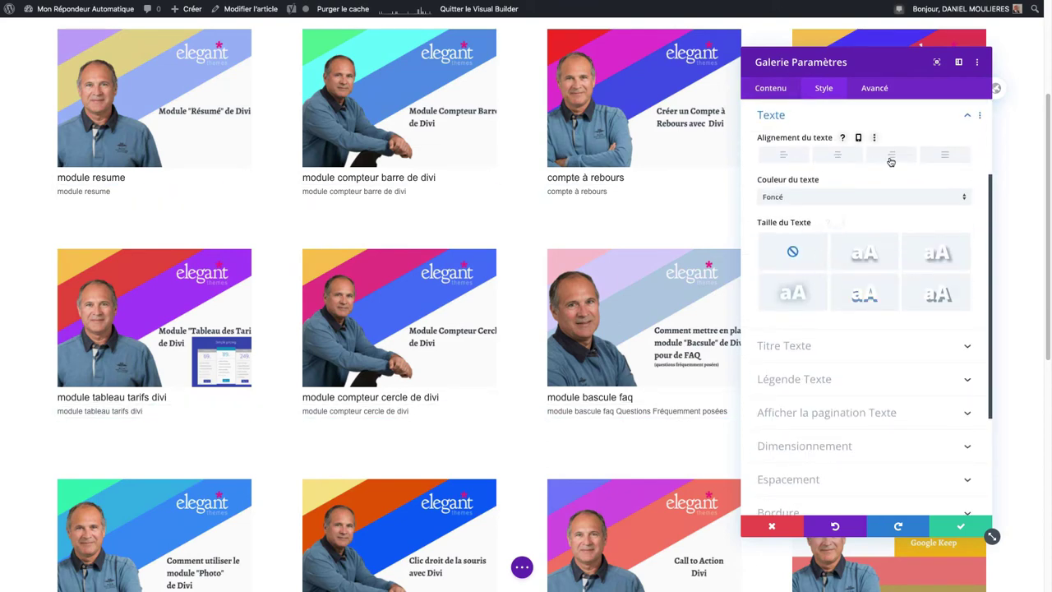
left_click(891, 157)
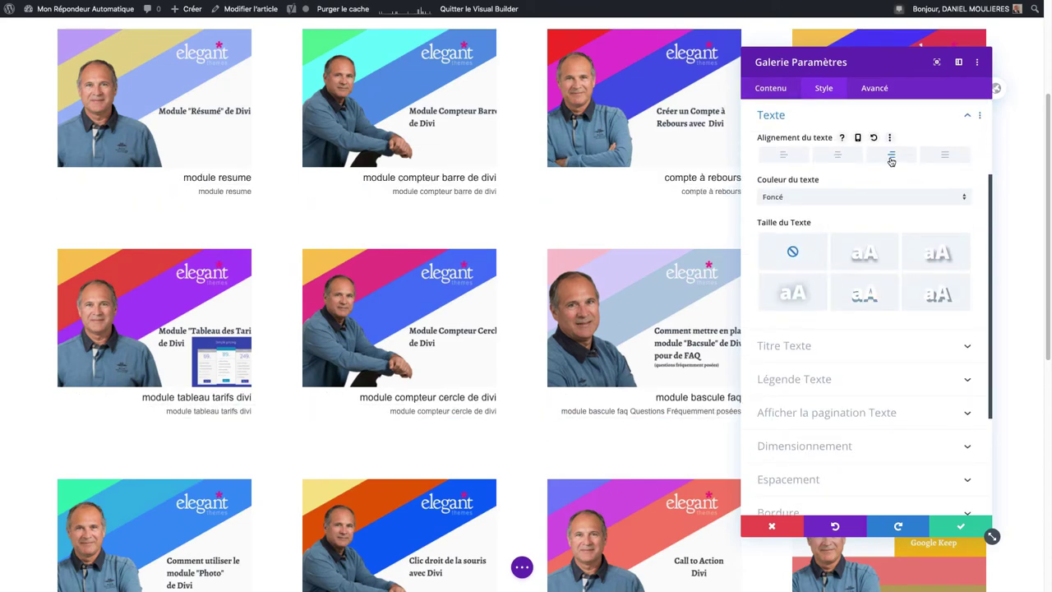
left_click(839, 156)
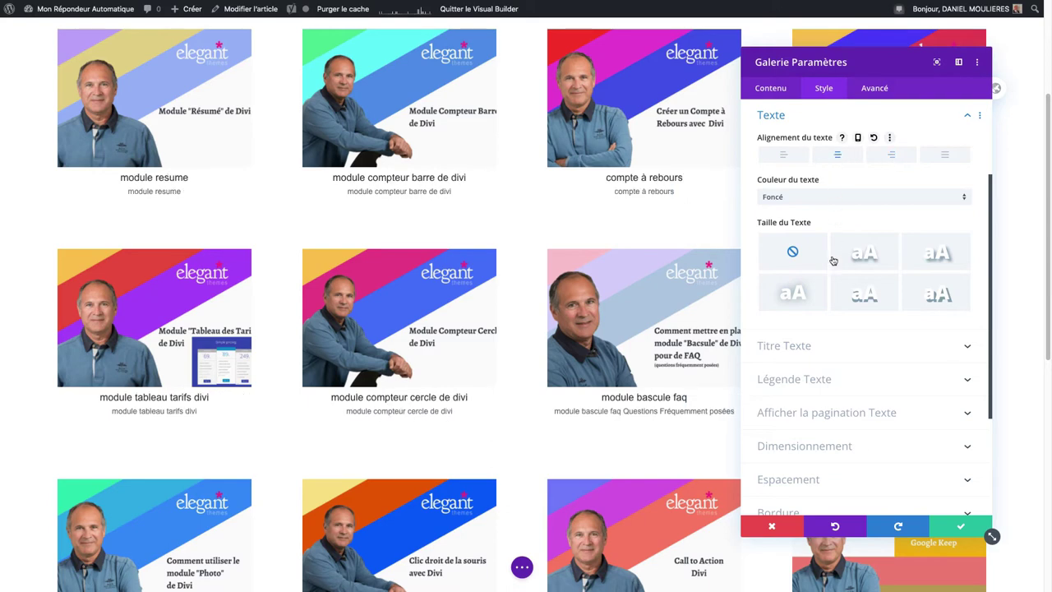
Set the gallery titles' text size to 23px and their colour to red
left_click(818, 350)
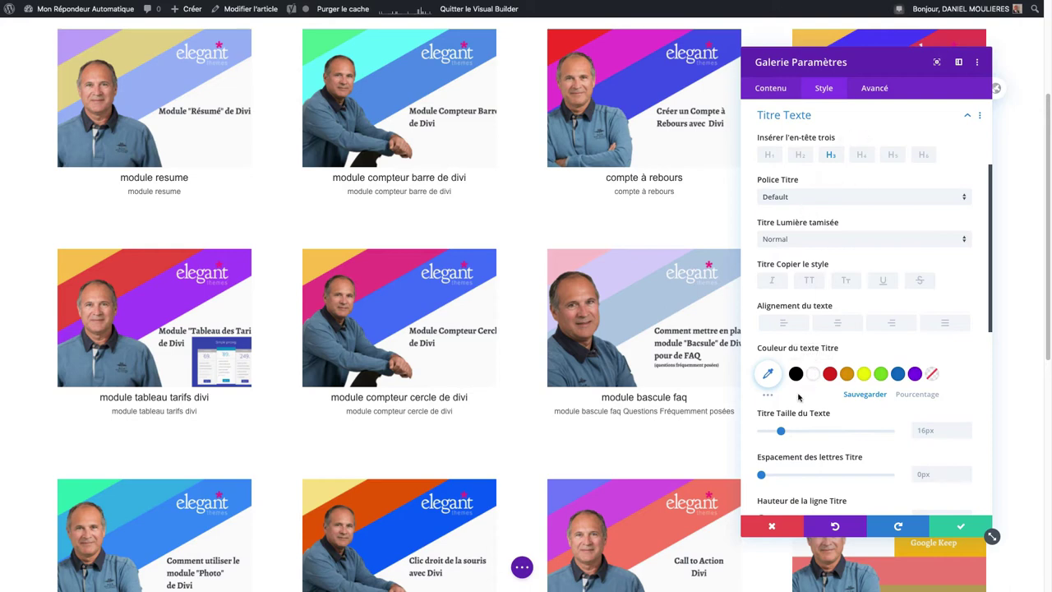
left_click_drag(781, 434, 790, 432)
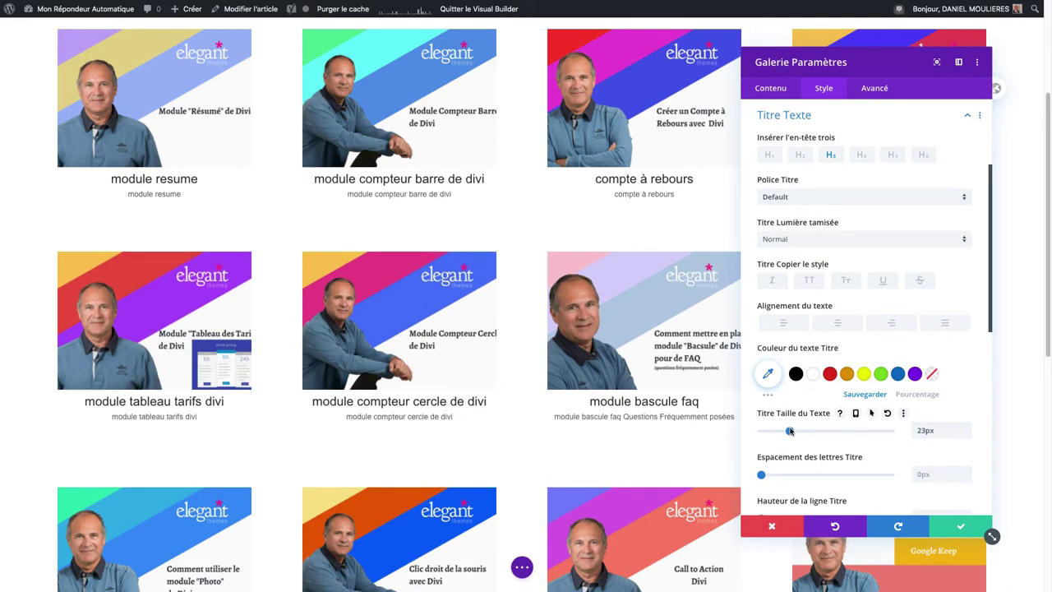
left_click(828, 376)
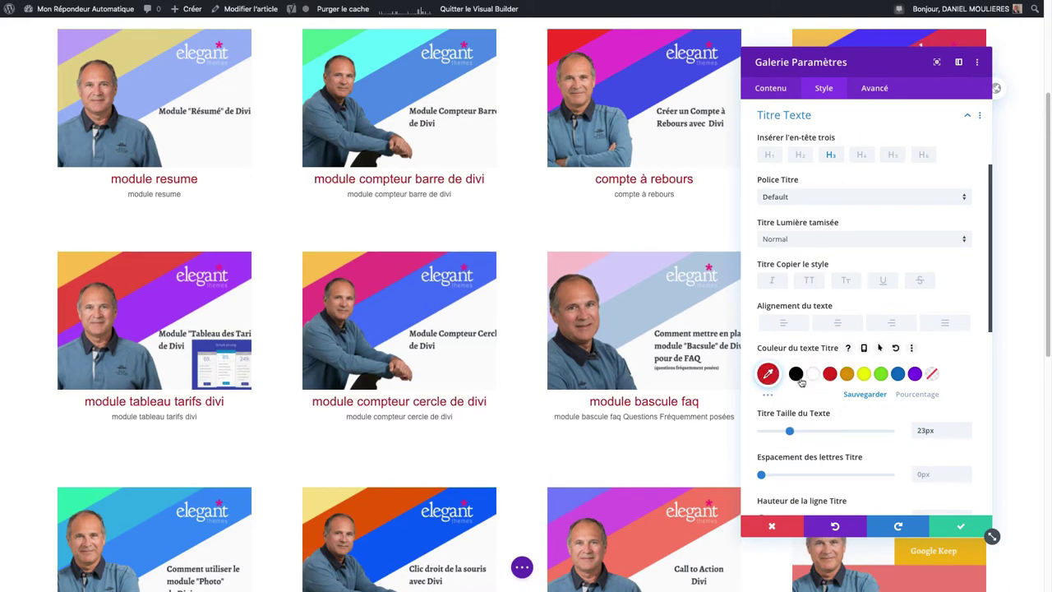
Try uppercase and italic styles on the gallery captions (Légende Texte) and remove them
scroll(797, 434, "down", 5)
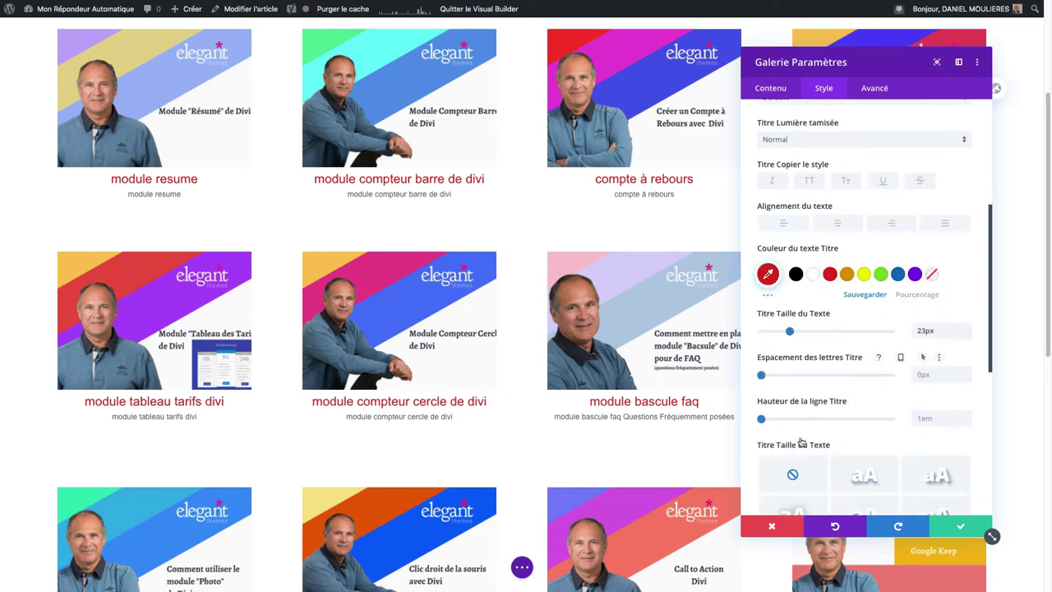
scroll(802, 438, "down", 3)
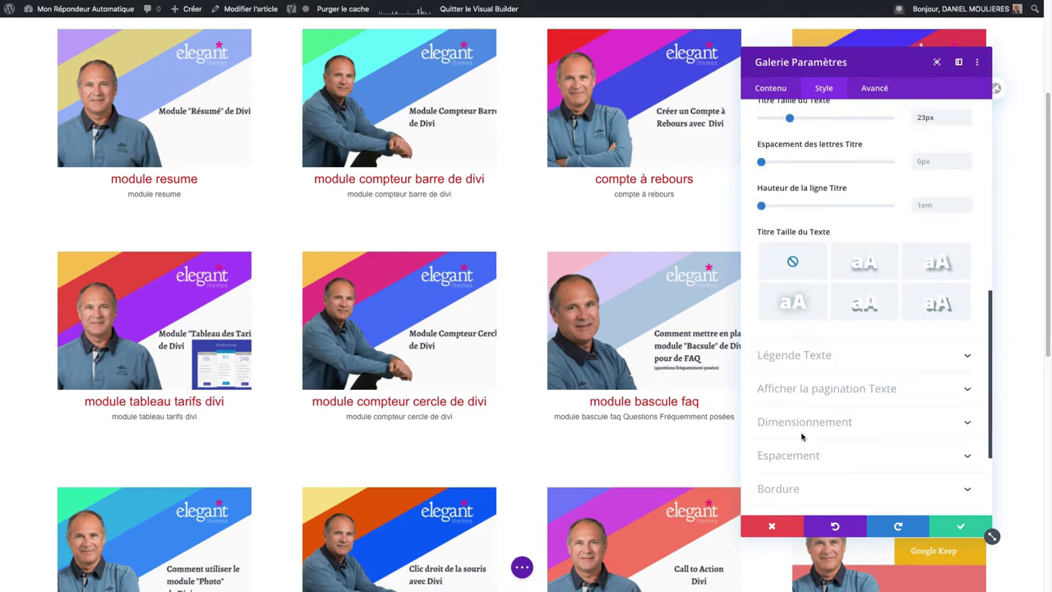
left_click(801, 355)
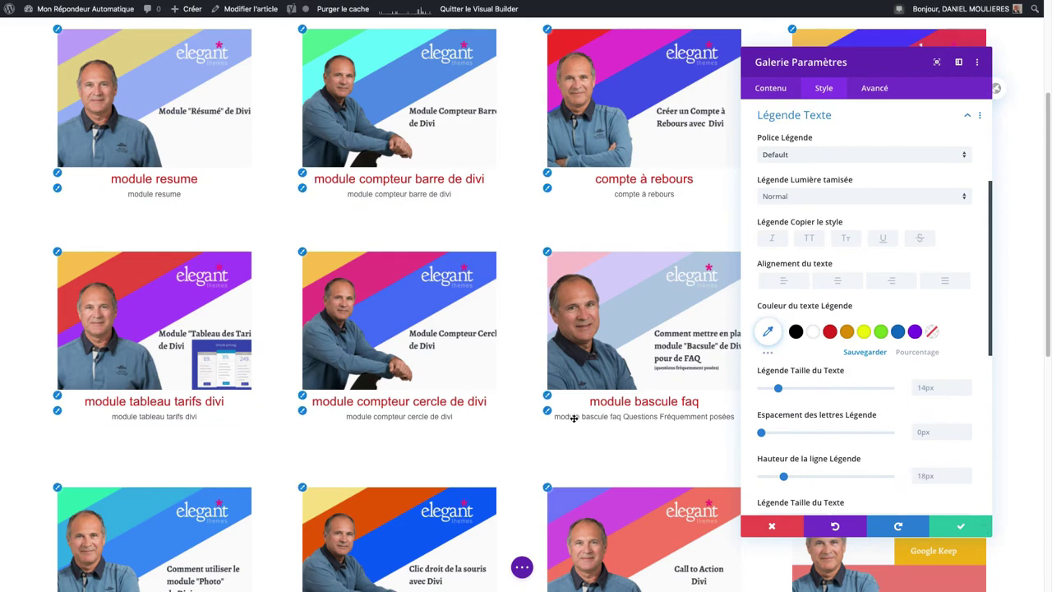
left_click(809, 238)
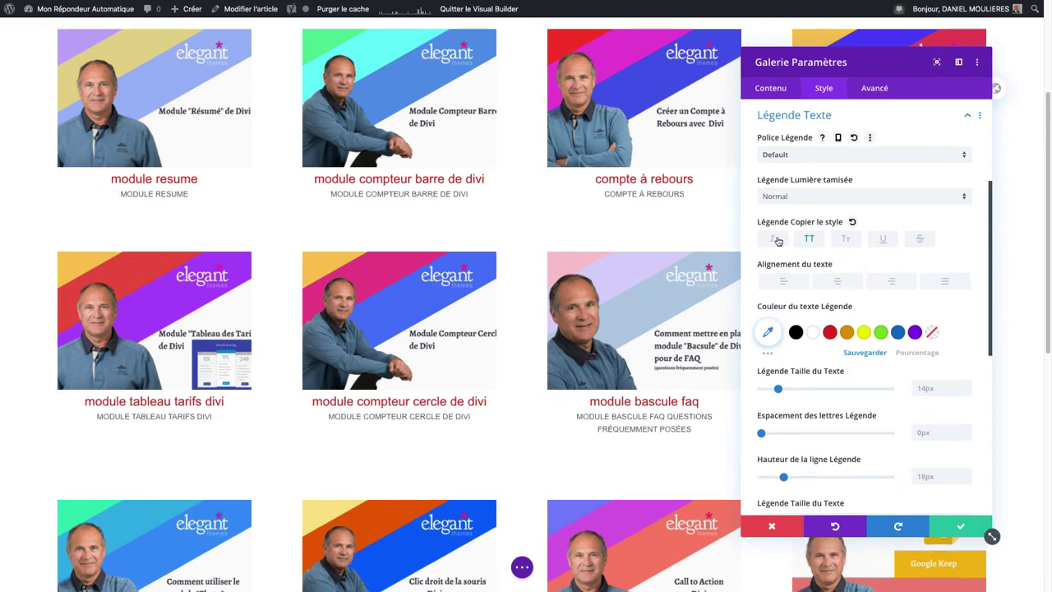
left_click(778, 240)
left_click(812, 239)
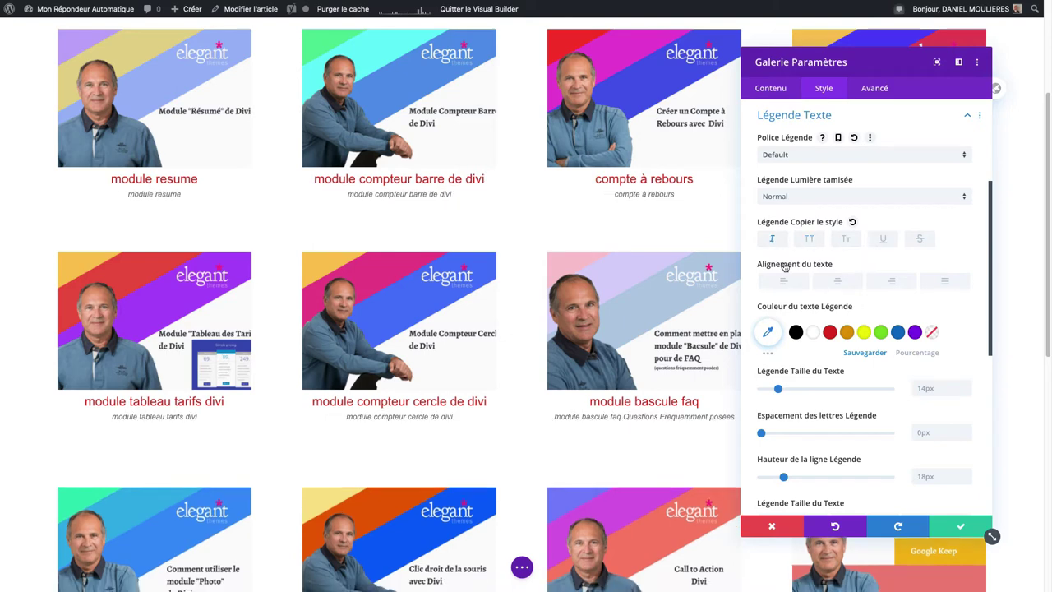
Review the remaining caption text options and the pagination text's font, colour, size, spacing and shadow settings
scroll(785, 362, "down", 1)
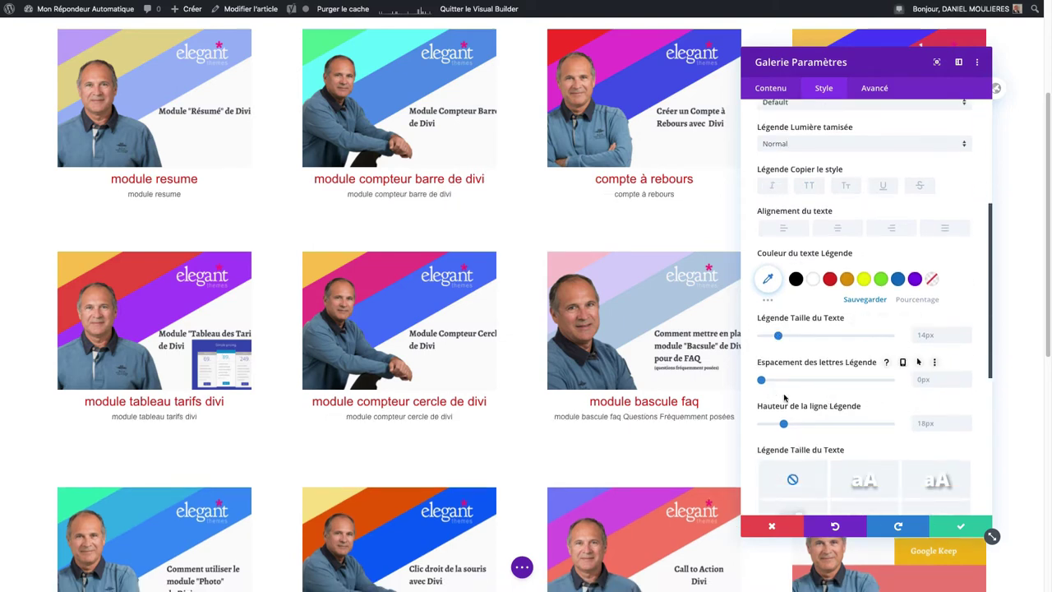
scroll(833, 405, "down", 3)
scroll(833, 406, "down", 1)
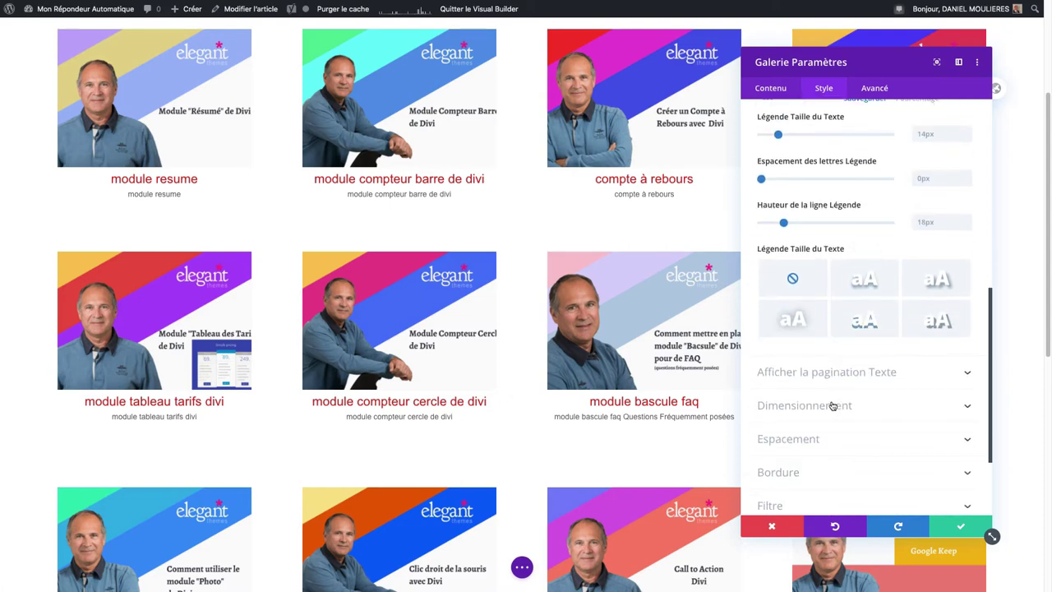
left_click(807, 363)
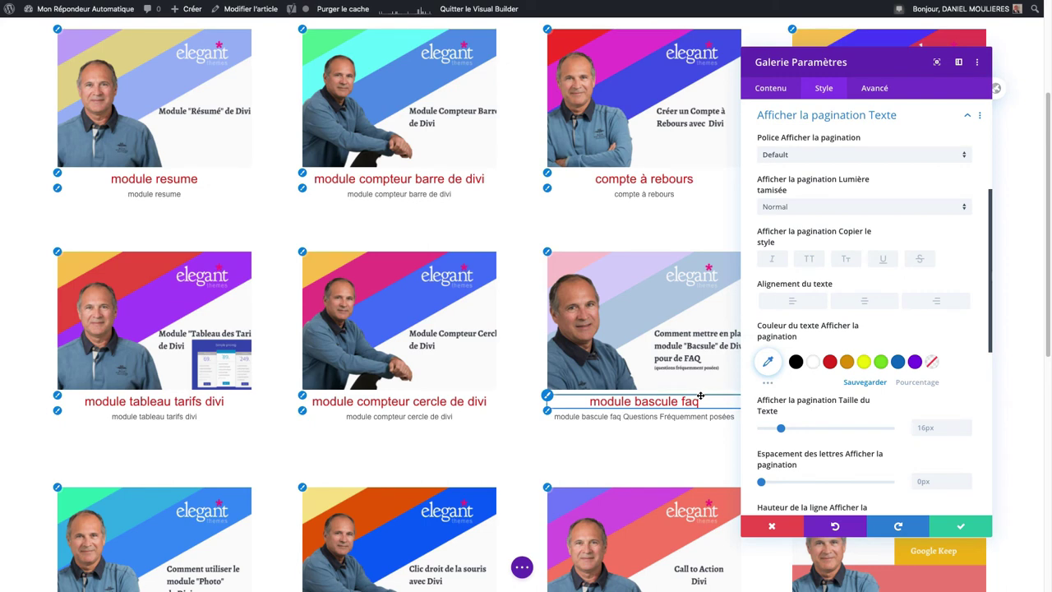
scroll(854, 408, "down", 2)
scroll(854, 408, "down", 2)
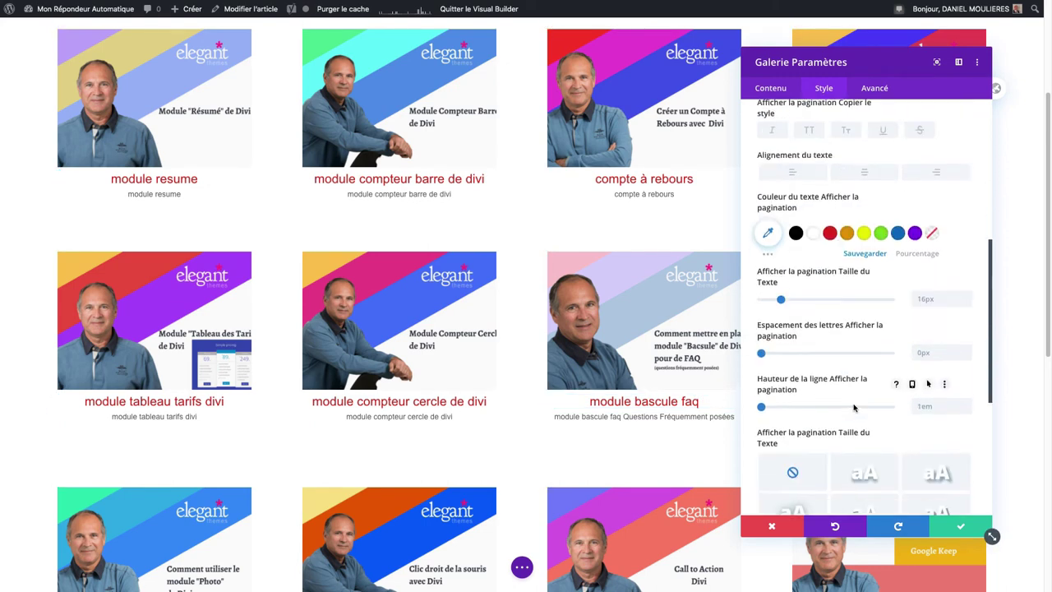
scroll(855, 409, "down", 1)
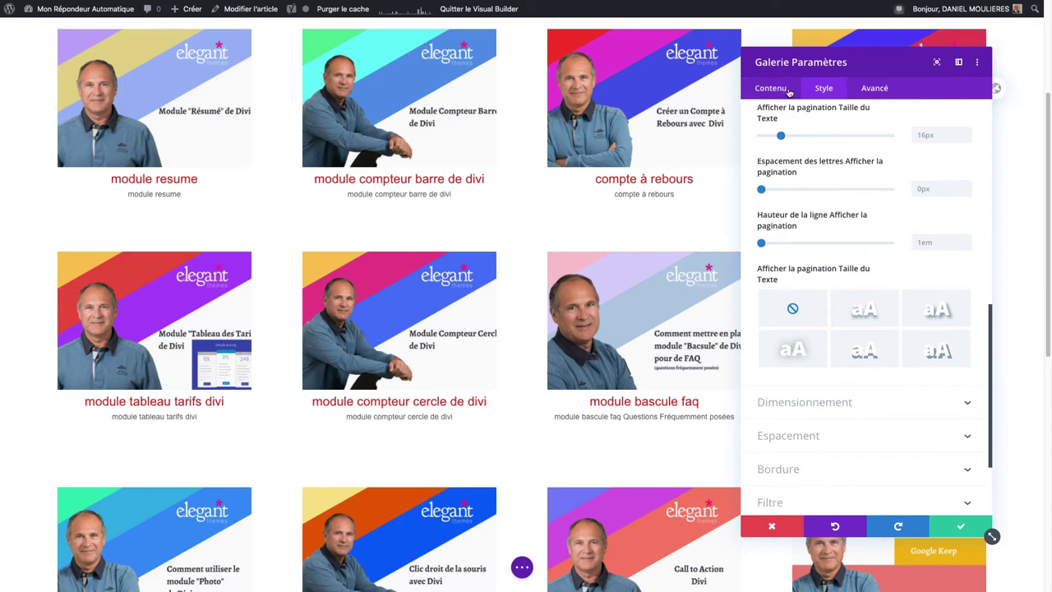
Turn off the gallery's title and caption display and its pagination
left_click(773, 88)
left_click(791, 173)
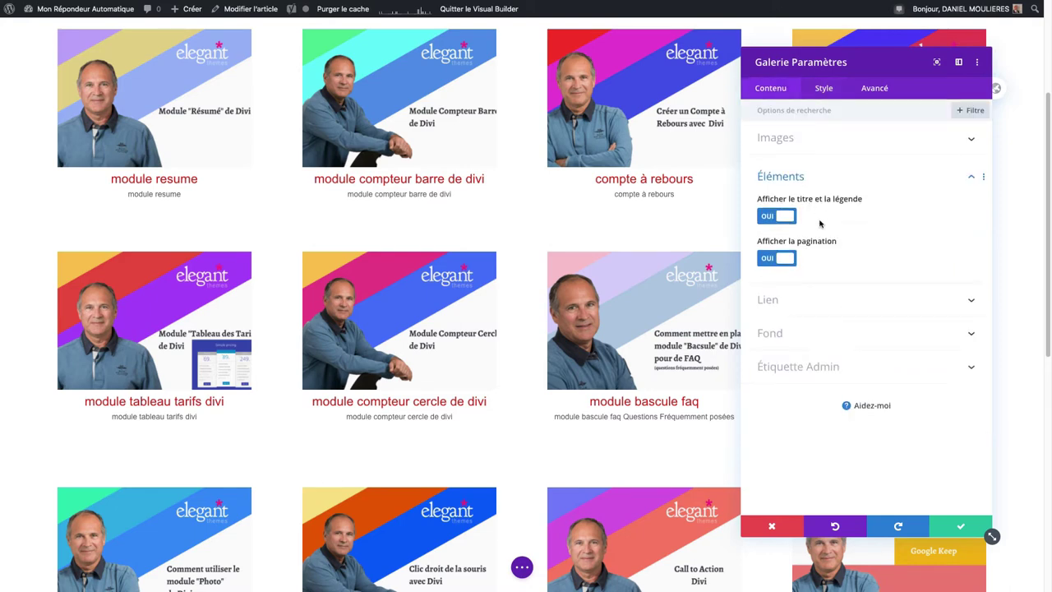
left_click(773, 215)
left_click(770, 259)
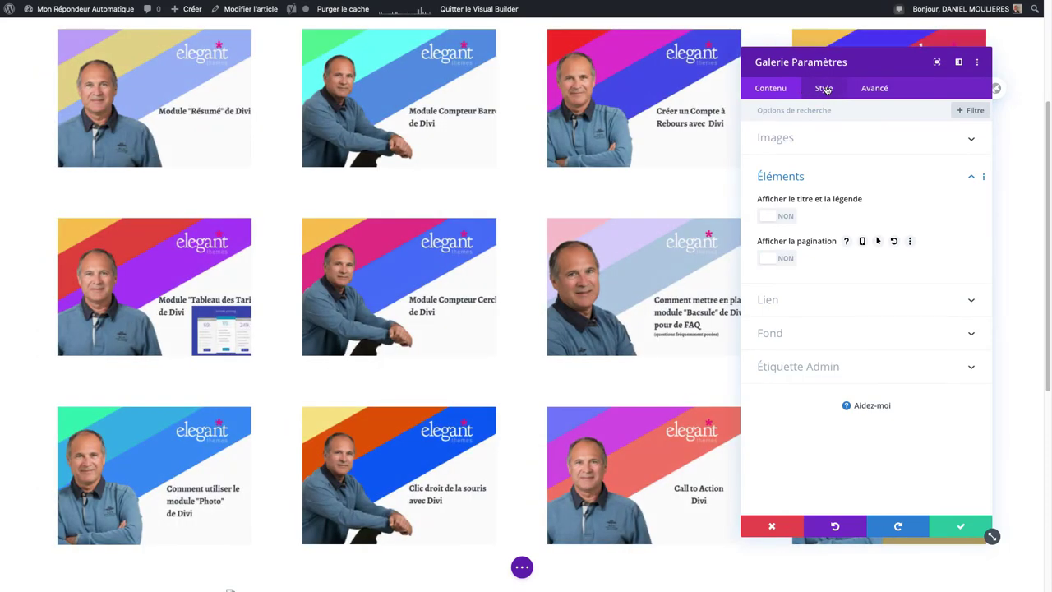
Try an 89% gallery width with centred module alignment, and return the width to 100%
left_click(824, 88)
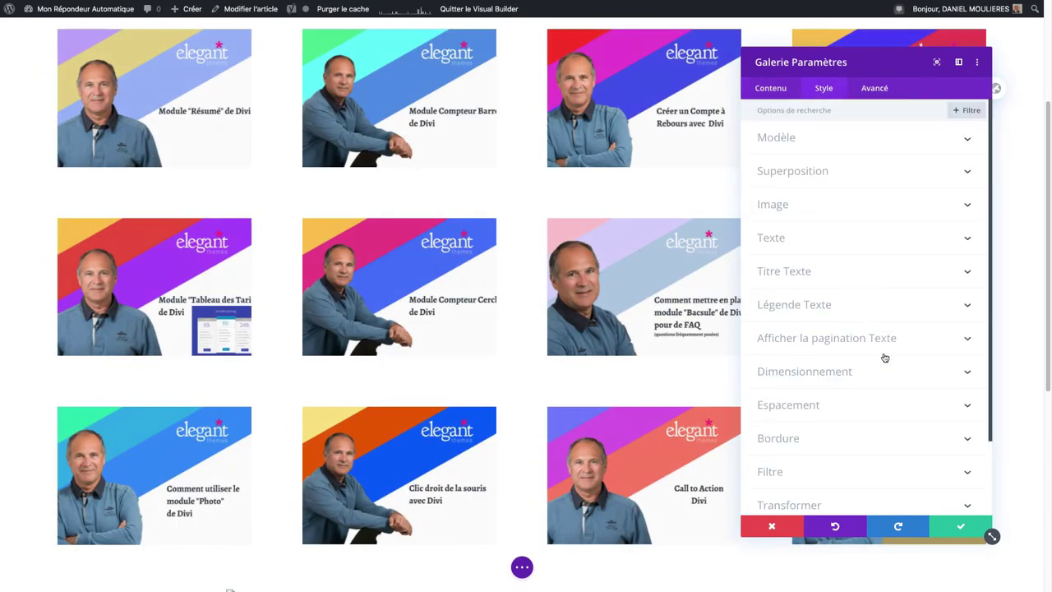
left_click(855, 372)
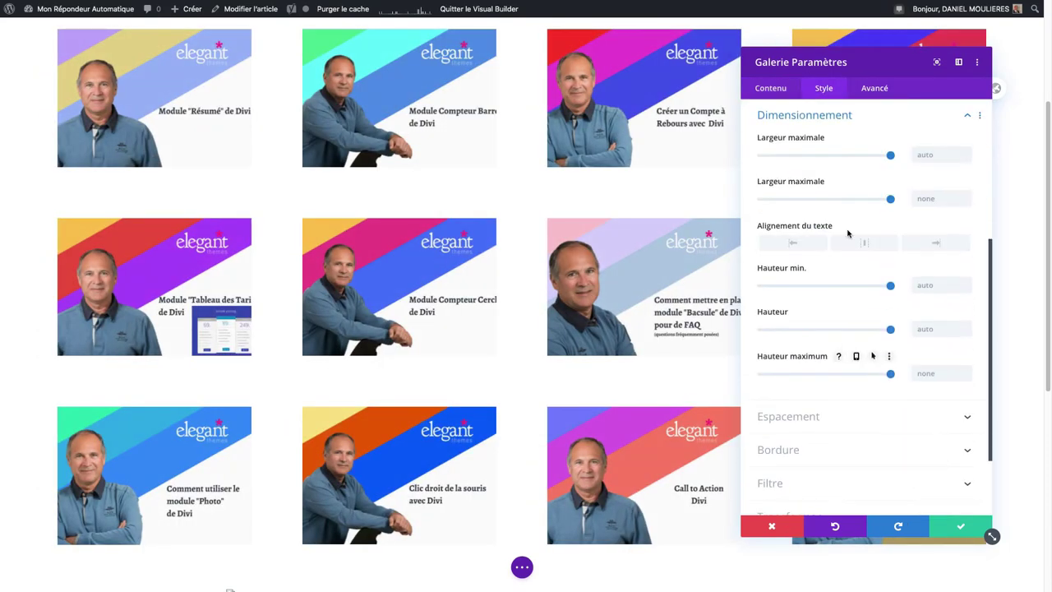
mouse_move(890, 156)
left_mouse_down()
mouse_move(856, 159)
mouse_move(875, 157)
left_mouse_up()
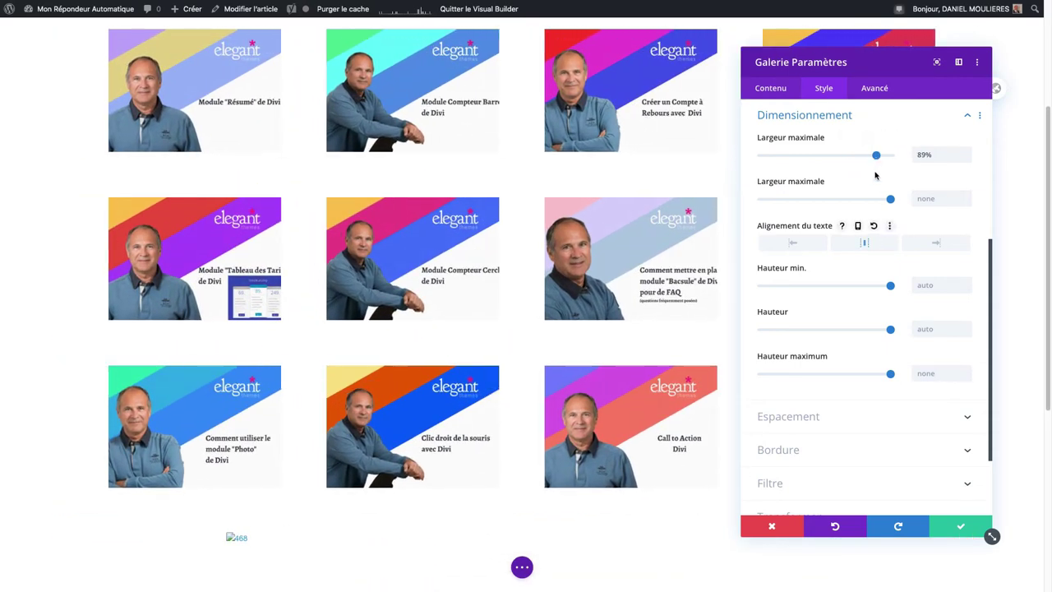
left_click_drag(876, 155, 897, 162)
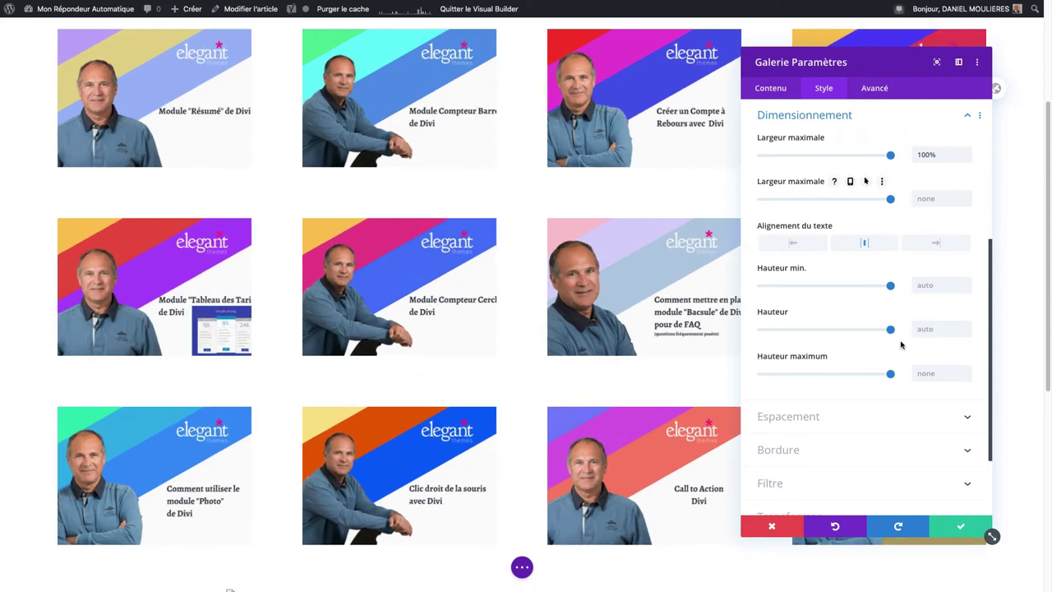
Try a 60px top margin and a left inner margin on the gallery, and clear both values
scroll(845, 339, "down", 2)
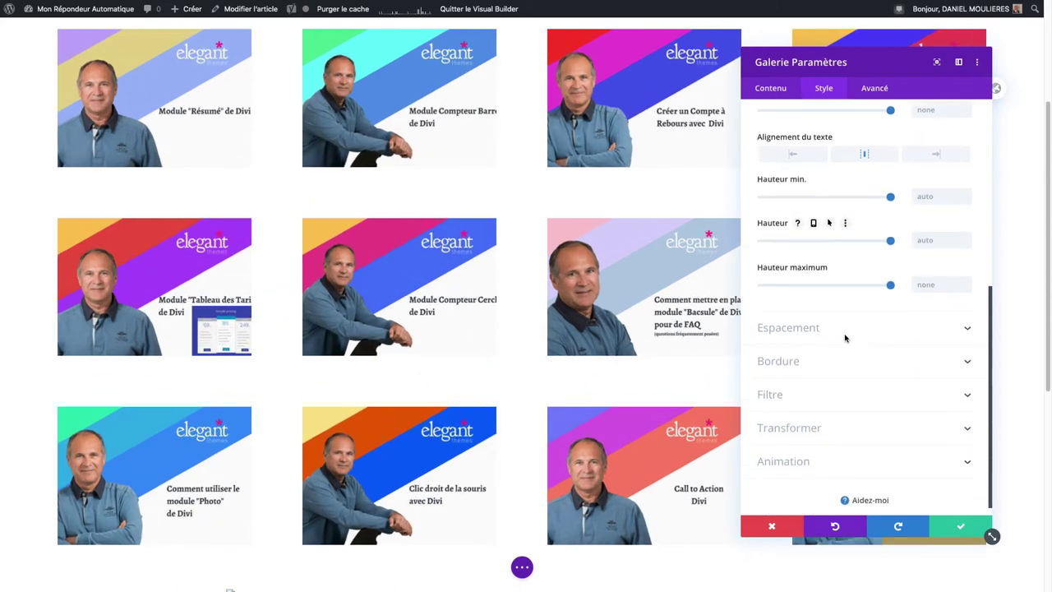
left_click(843, 328)
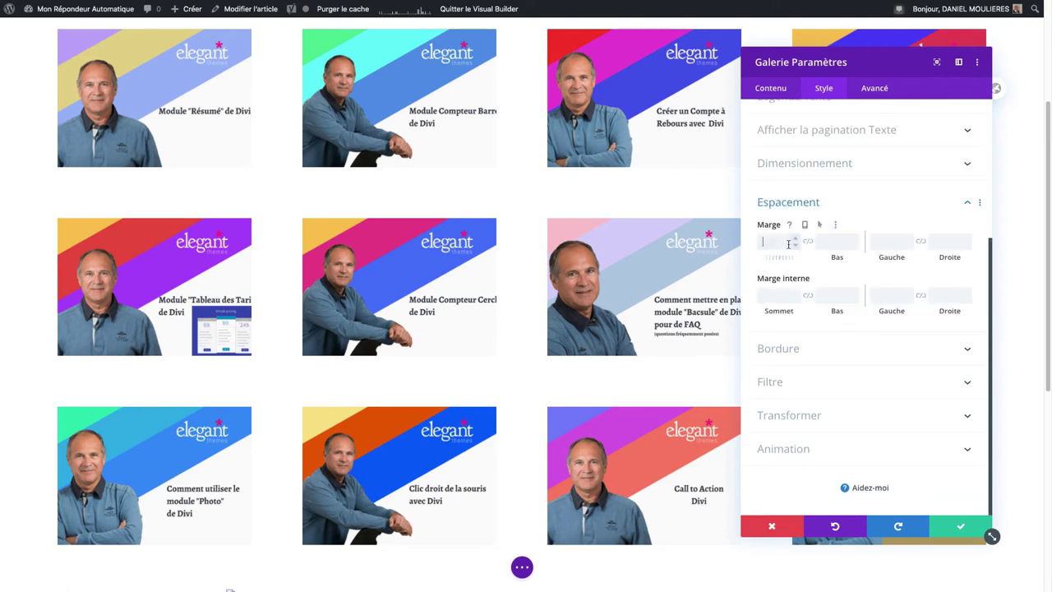
type("60px")
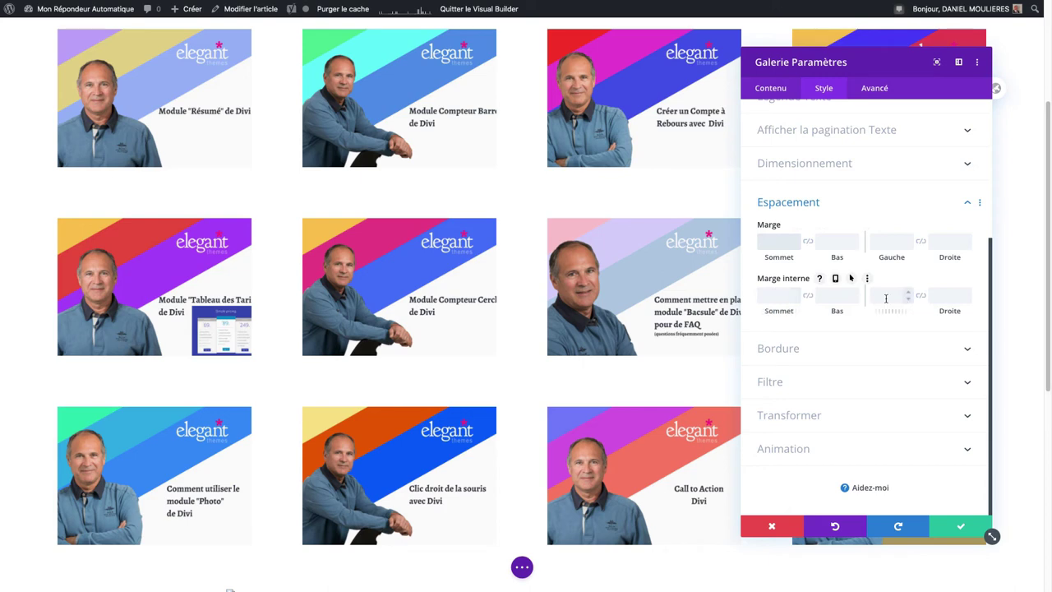
left_click(886, 298)
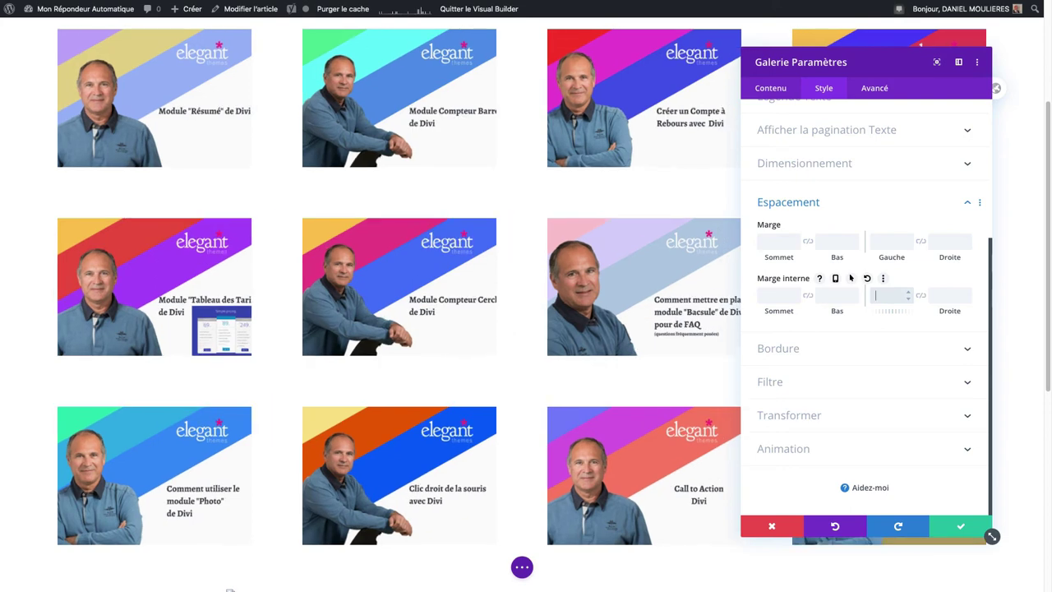
Look over the gallery's transform options and apply the Fondu animation with a duration of 1000ms
left_click(907, 421)
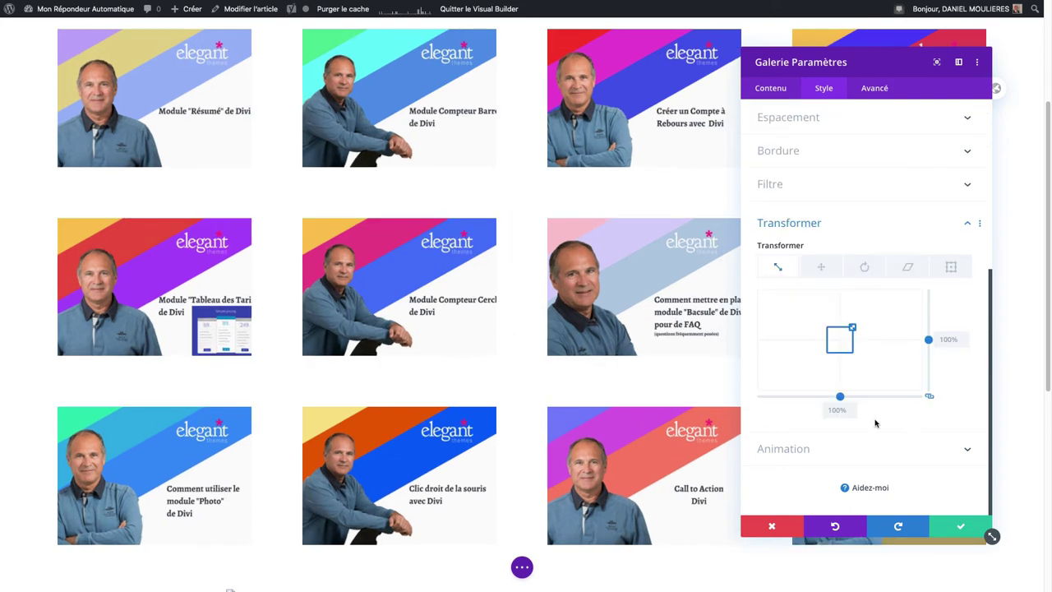
left_click(835, 453)
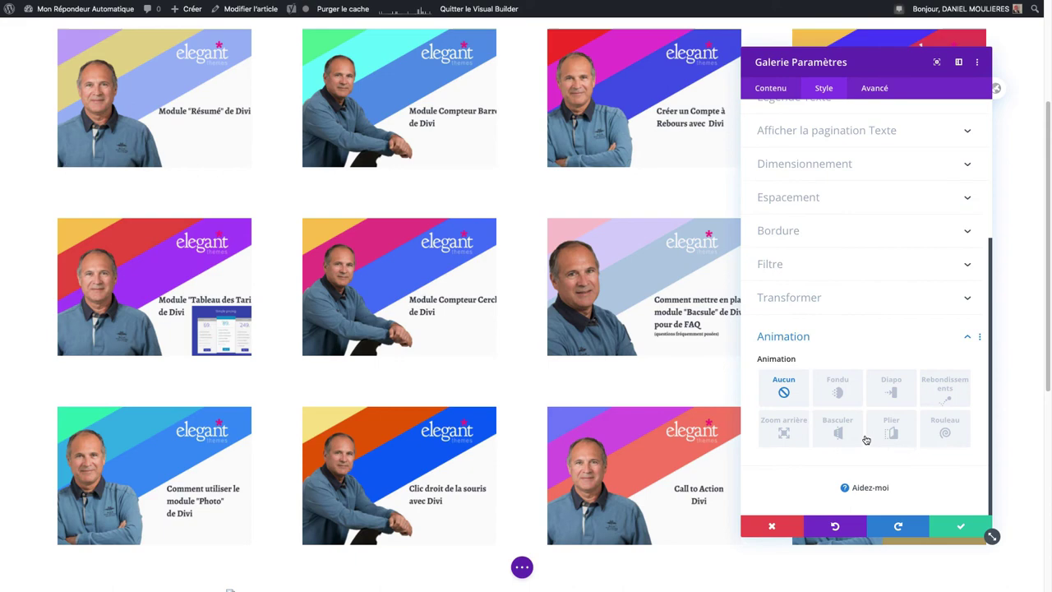
left_click(834, 398)
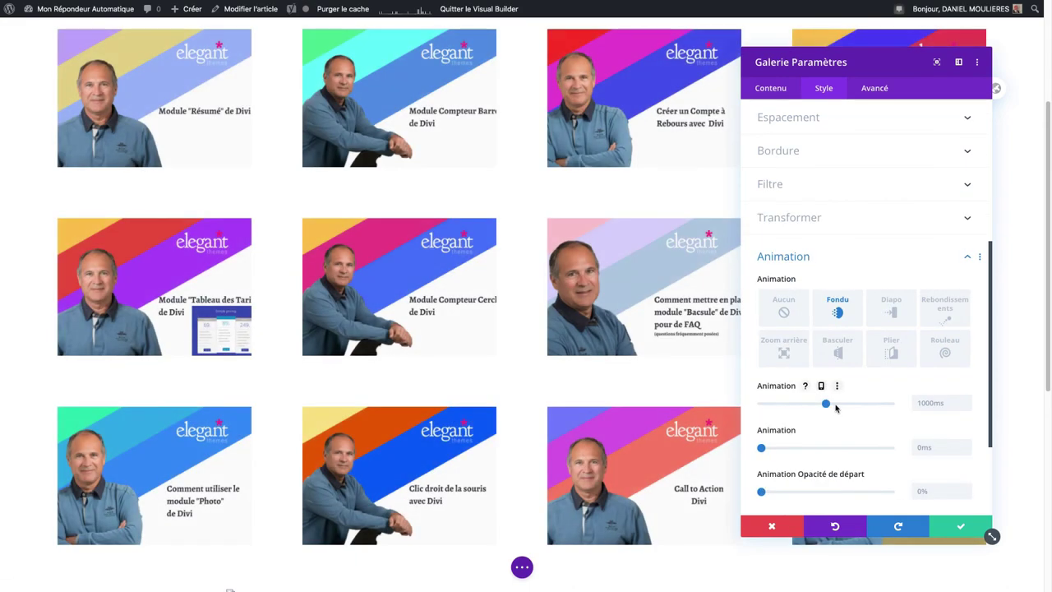
mouse_move(816, 404)
left_mouse_down()
mouse_move(794, 405)
mouse_move(869, 405)
mouse_move(826, 405)
left_mouse_up()
Examine the gallery's advanced CSS ID and class fields and its custom CSS boxes
left_click(873, 89)
left_click(846, 144)
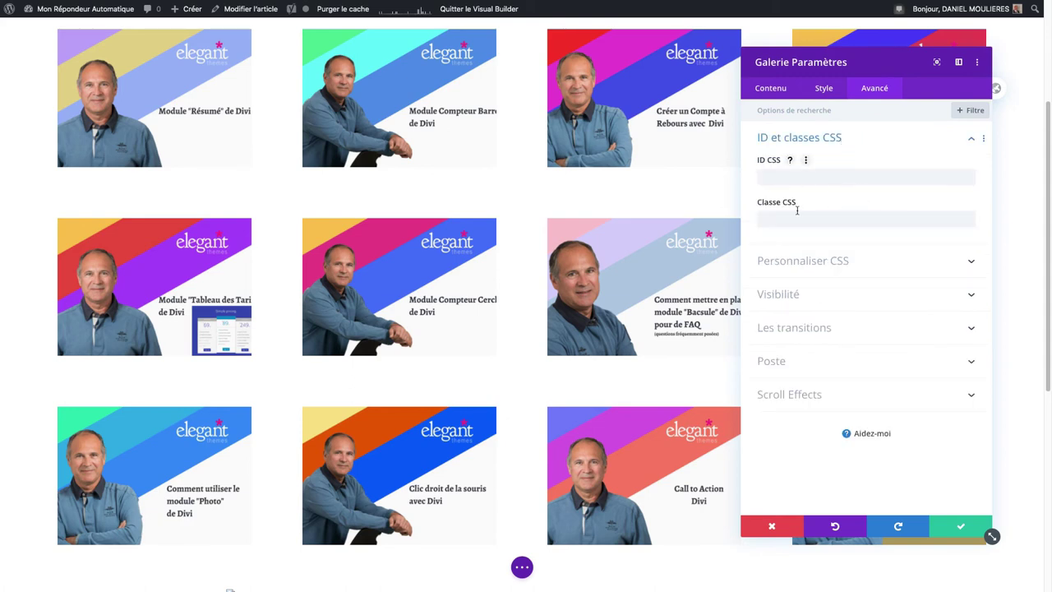
left_click(815, 263)
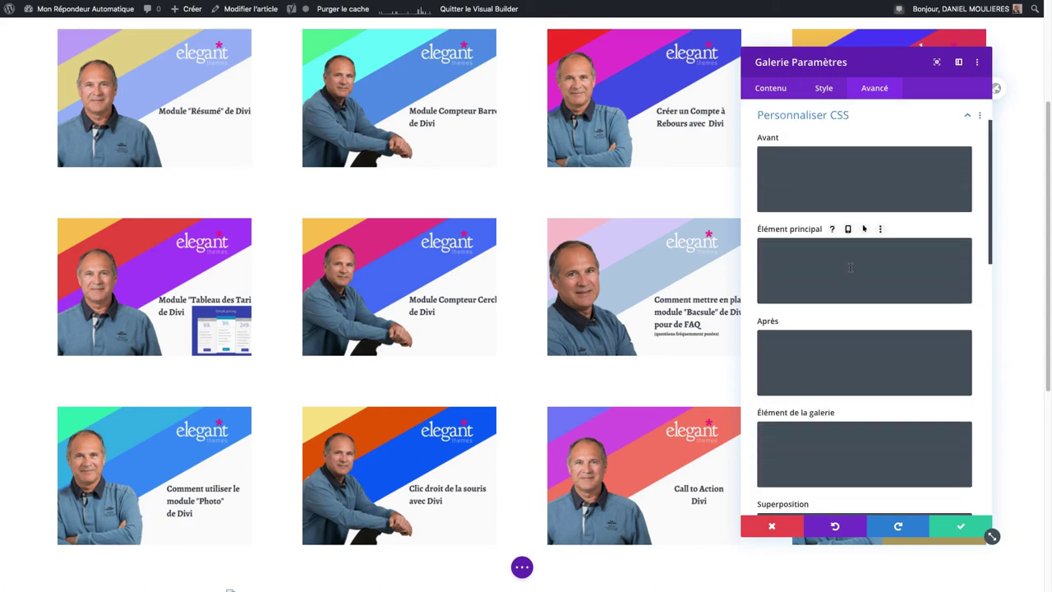
scroll(852, 419, "down", 4)
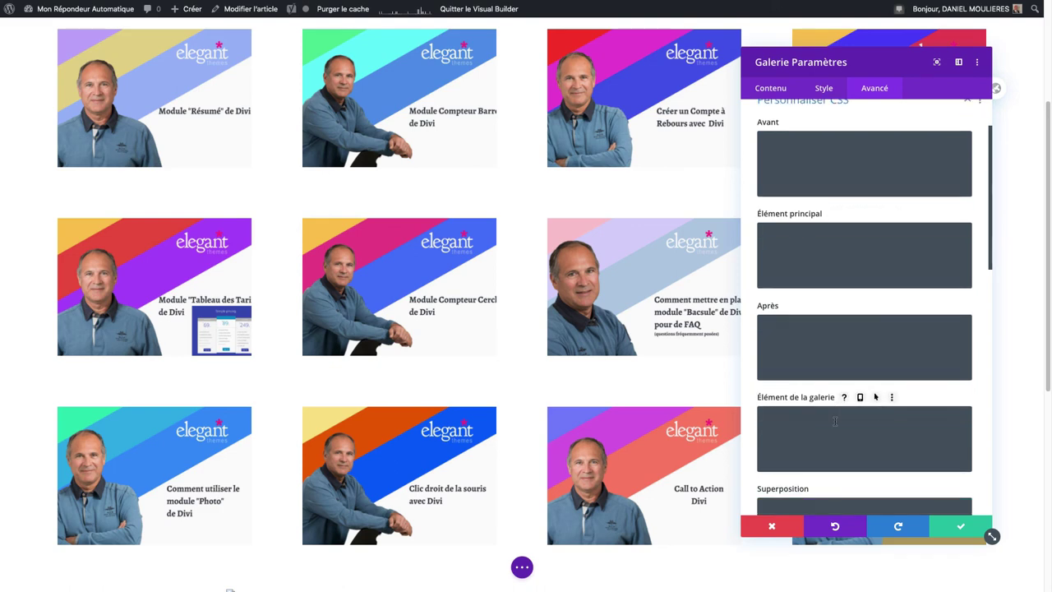
scroll(836, 423, "down", 4)
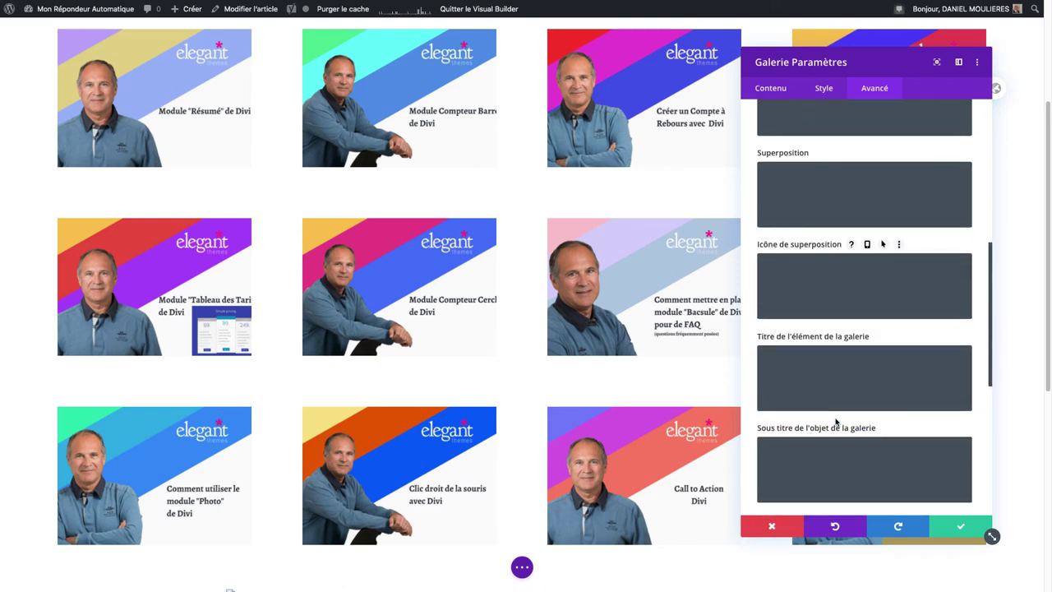
scroll(838, 386, "up", 10)
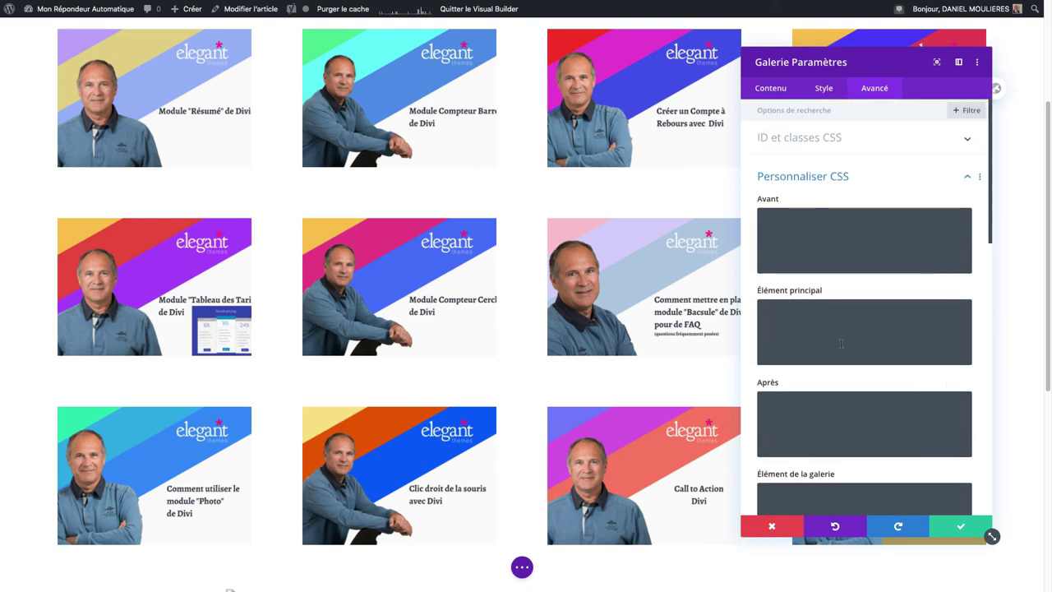
left_click(968, 176)
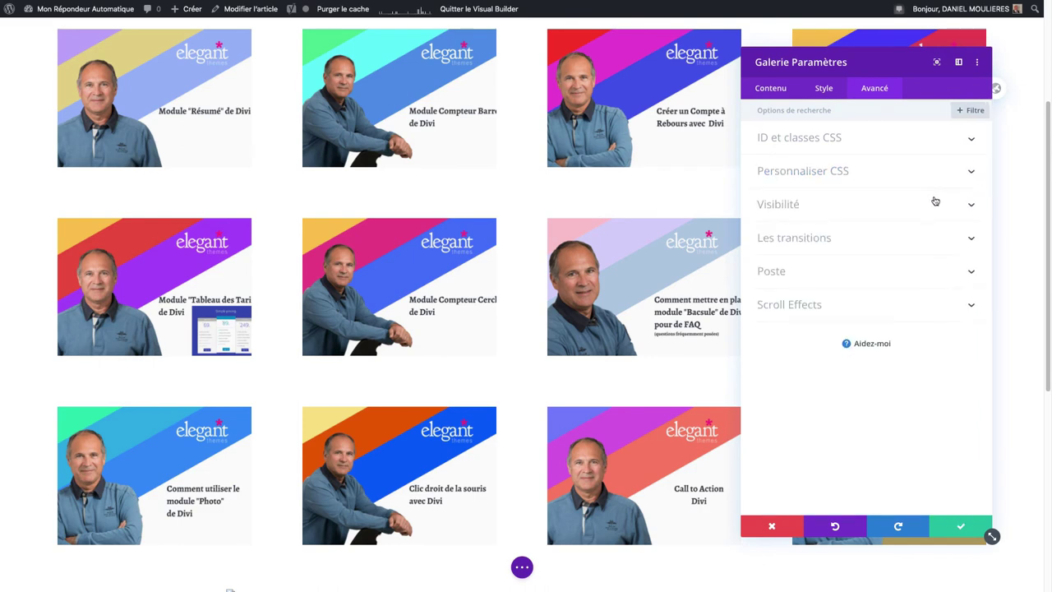
Review the gallery's visibility, transition, position and scroll effect options, keeping the position at Défaut, and save the module settings
left_click(814, 207)
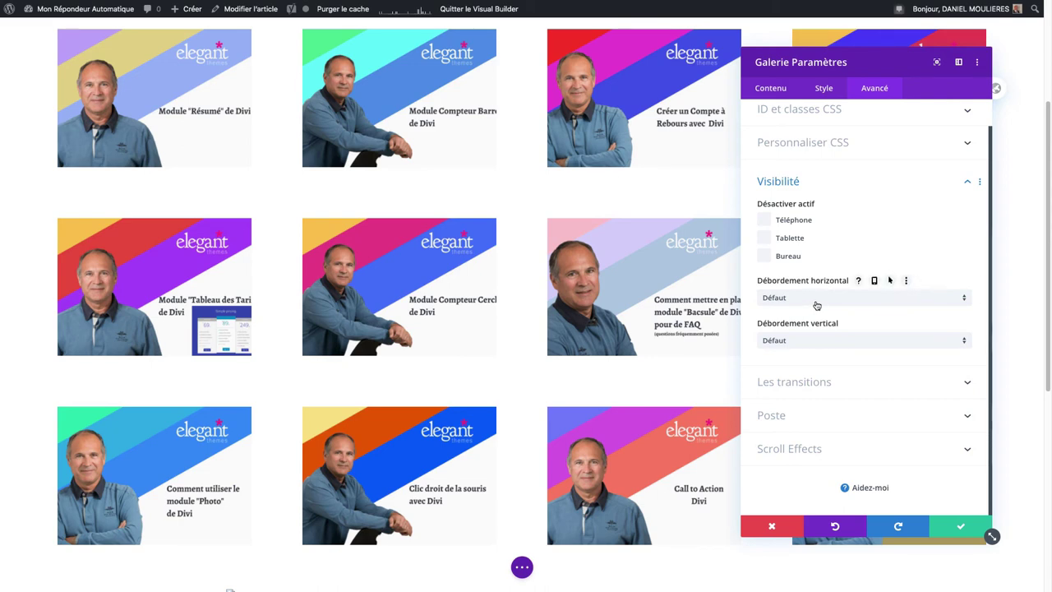
left_click(839, 381)
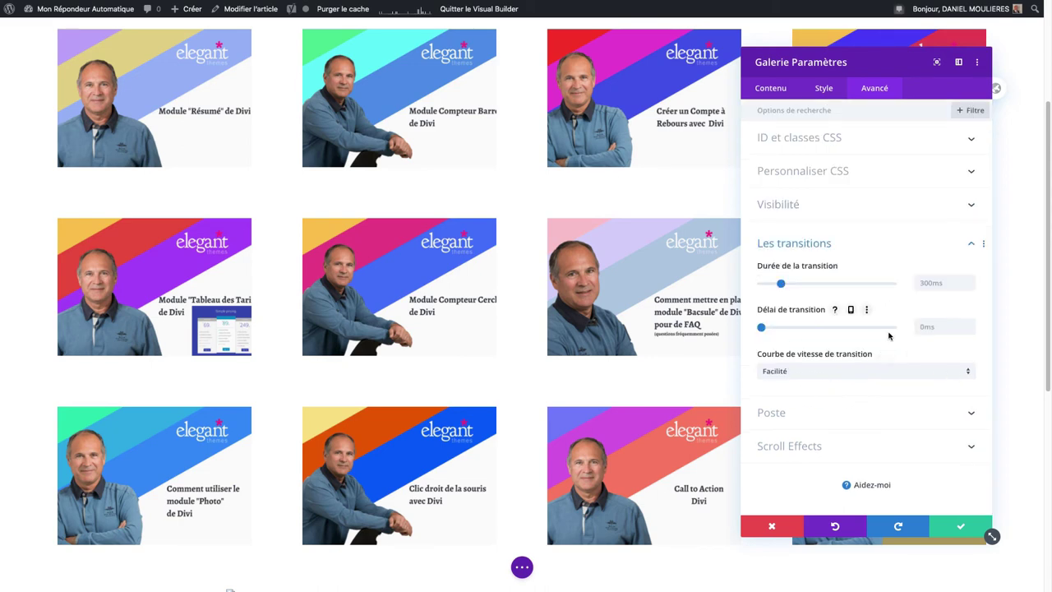
left_click(823, 414)
left_click(802, 325)
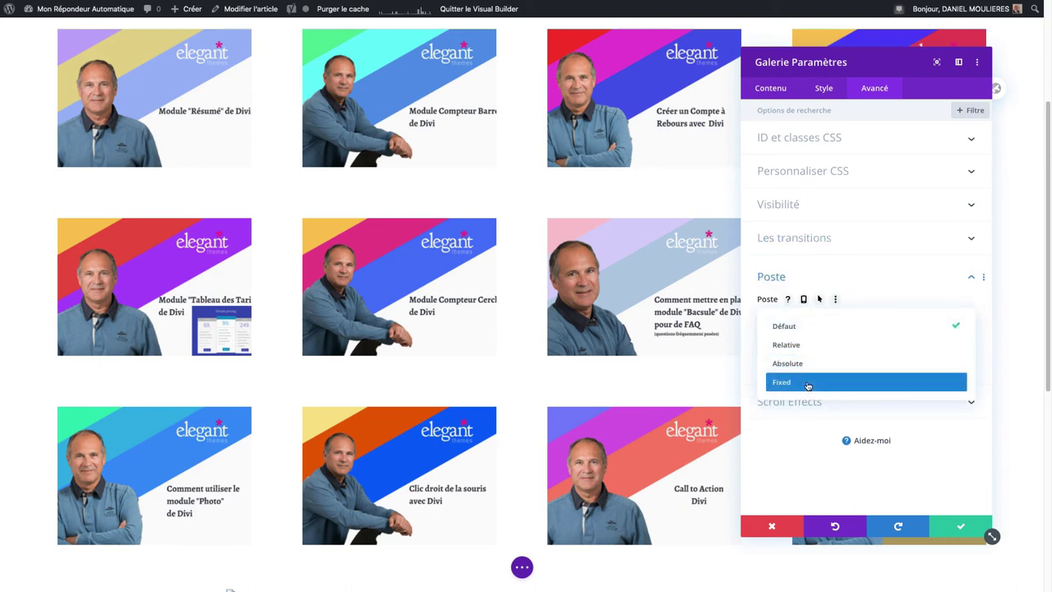
left_click(827, 327)
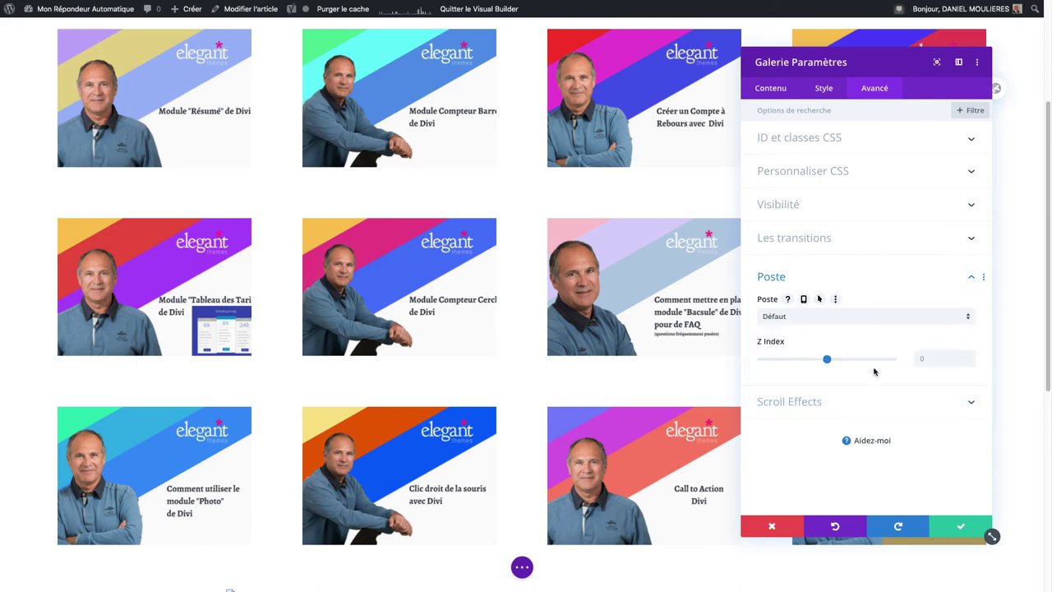
left_click(808, 403)
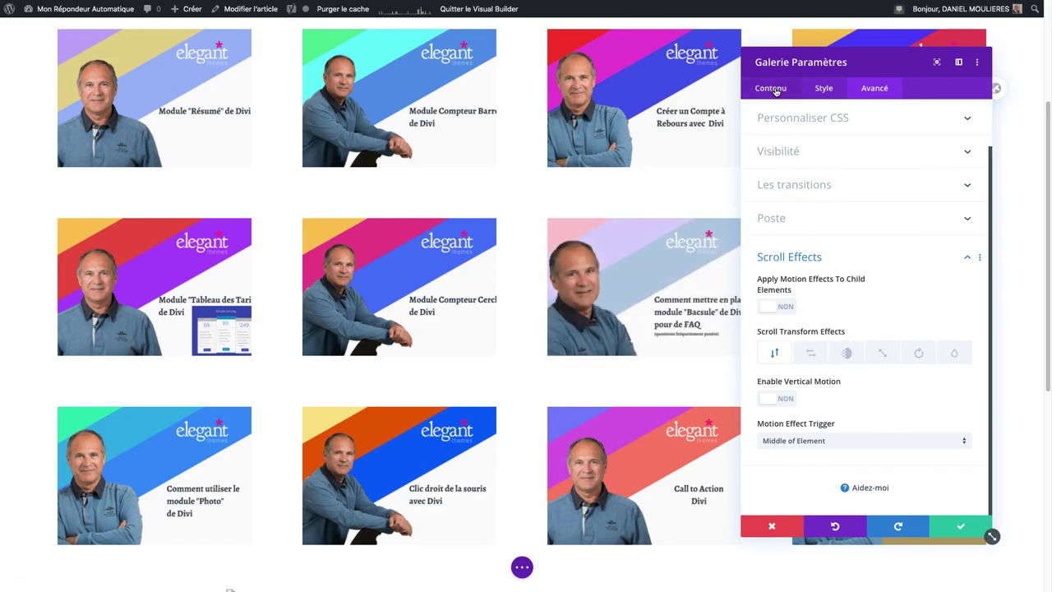
left_click(962, 527)
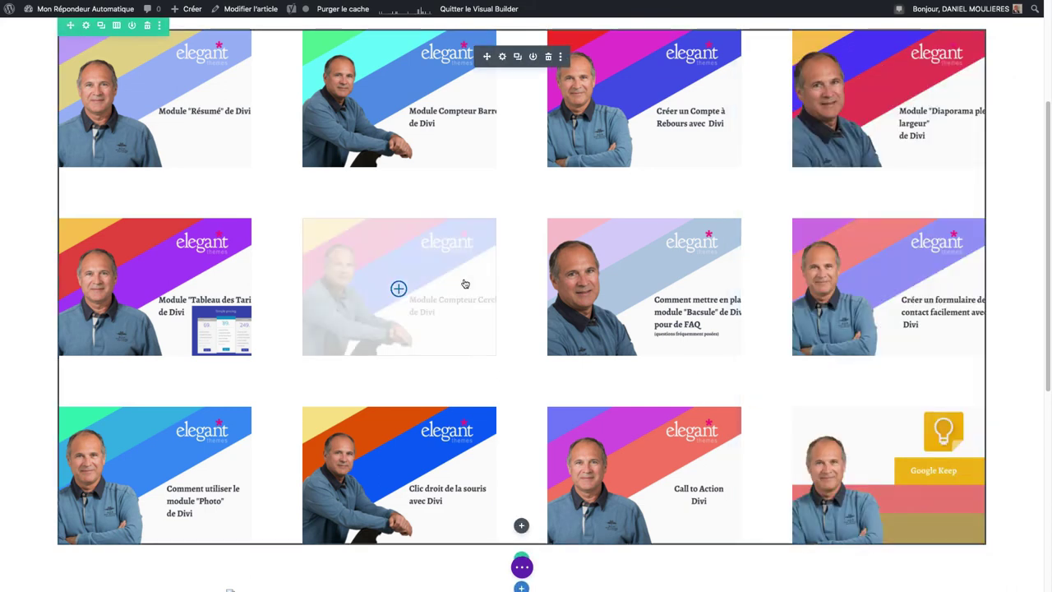
Enable a custom gutter width on the gallery's row, set the column spacing to 1, and save the row settings
scroll(465, 282, "up", 1)
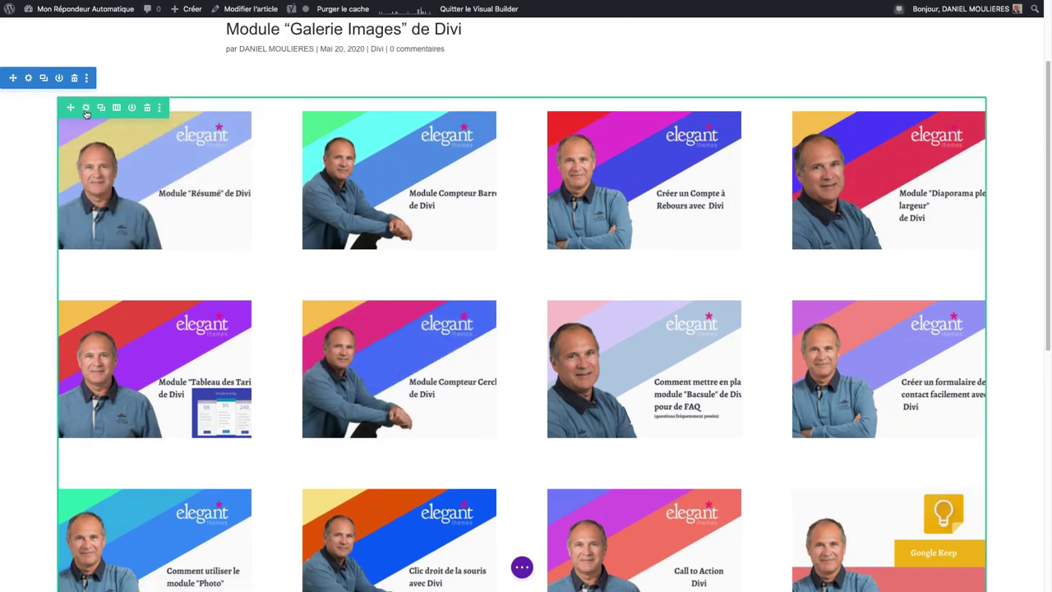
left_click(86, 110)
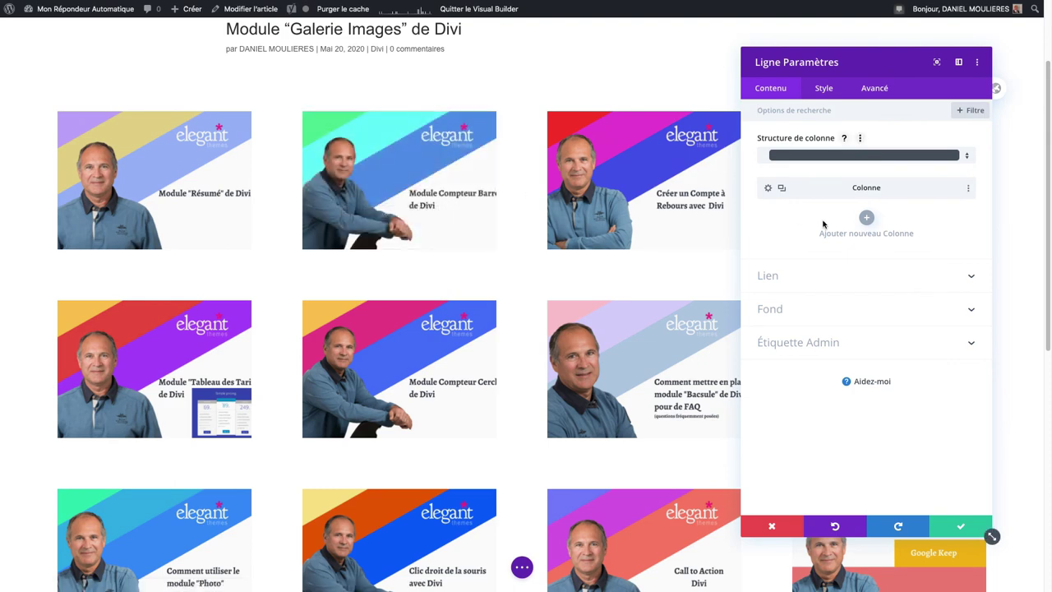
left_click(824, 88)
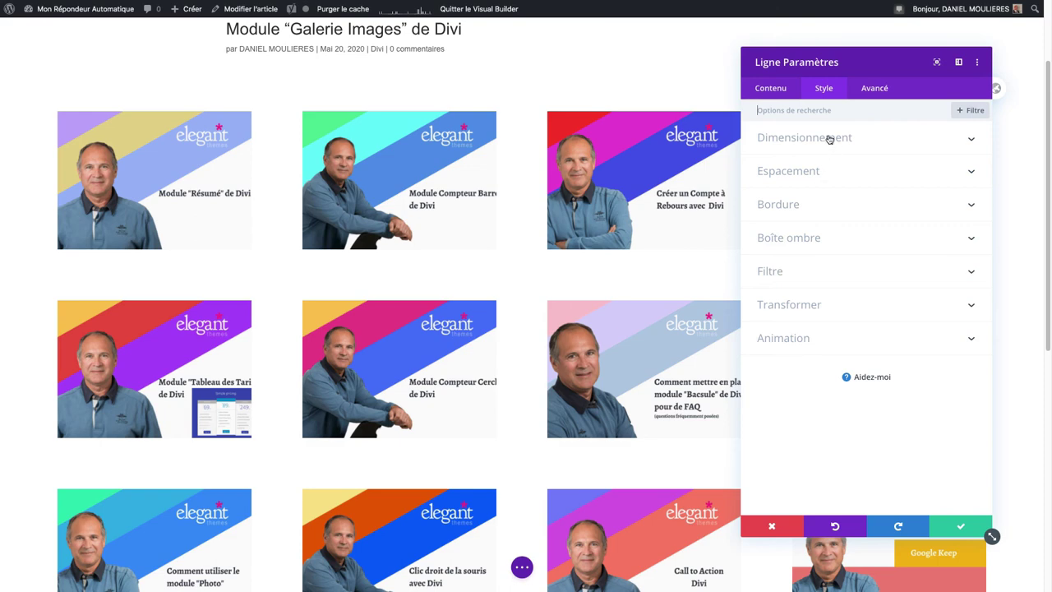
left_click(830, 139)
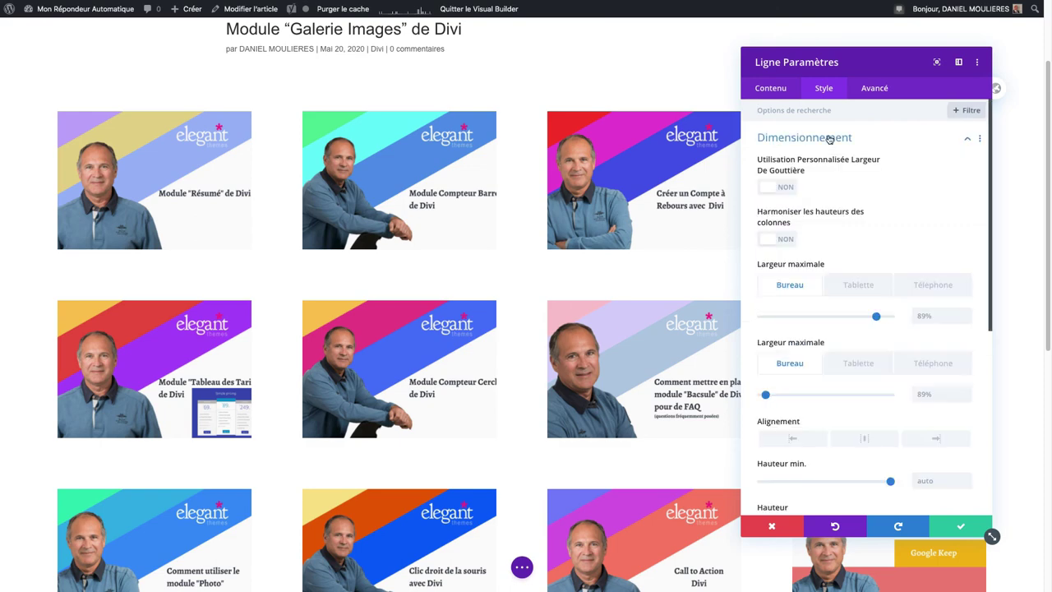
left_click(771, 188)
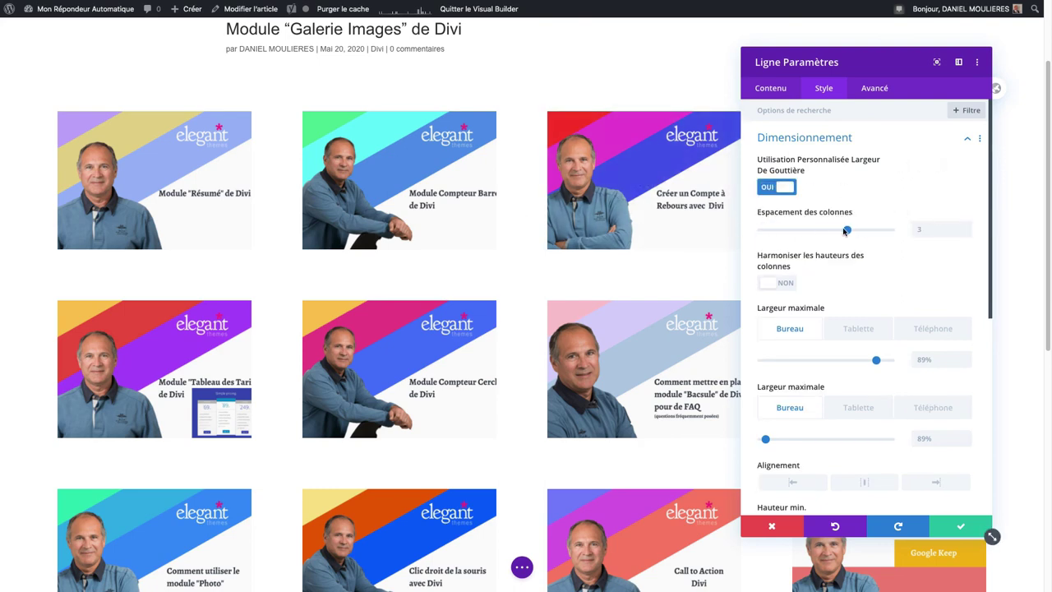
left_click_drag(848, 231, 761, 231)
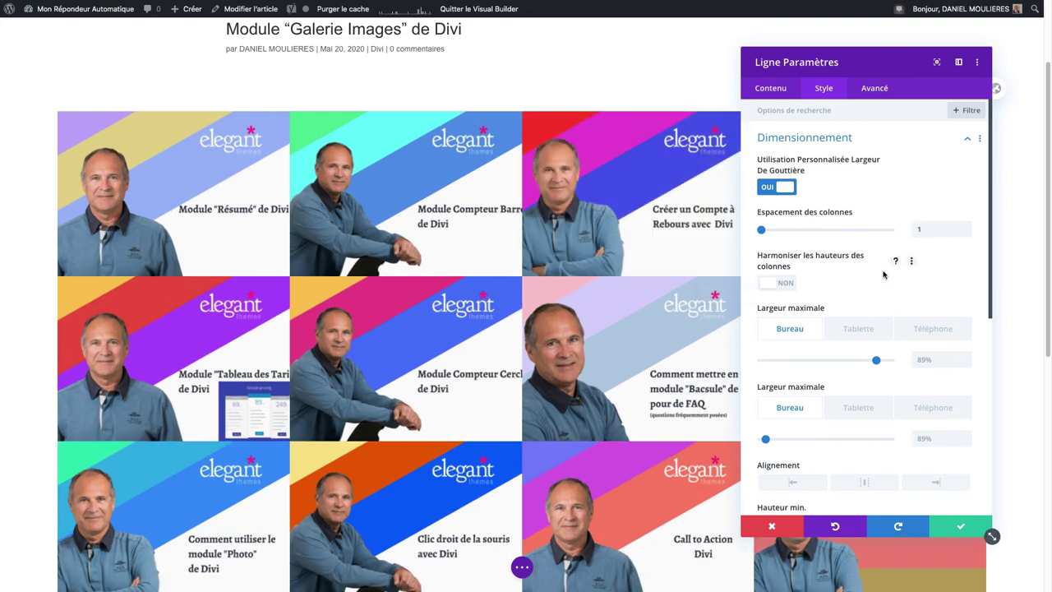
left_click(960, 526)
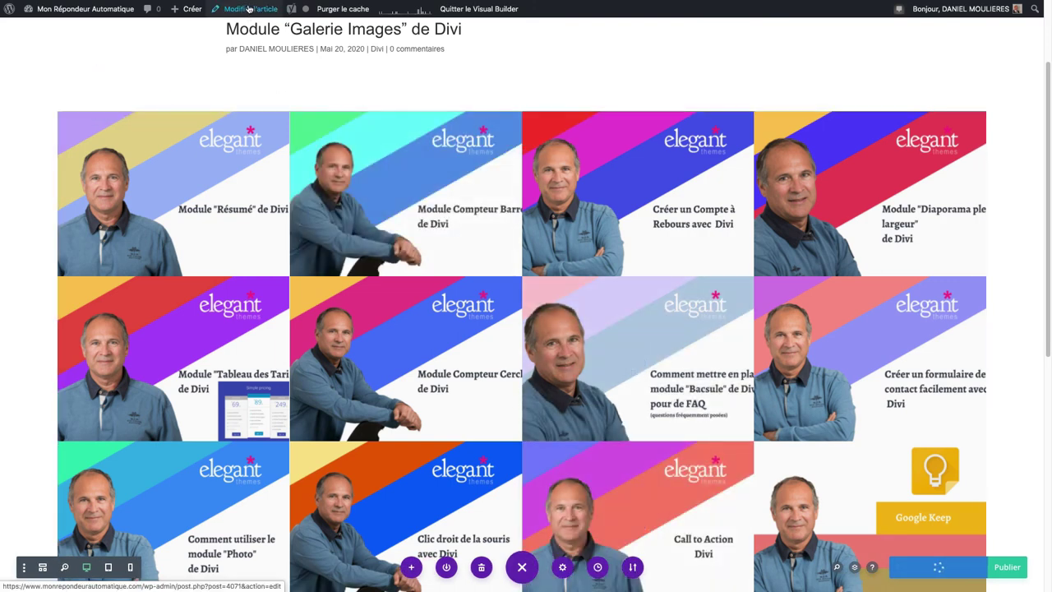
Open the post in the WordPress editor, preview it, and look over the gallery on the previewed page
left_click(250, 8)
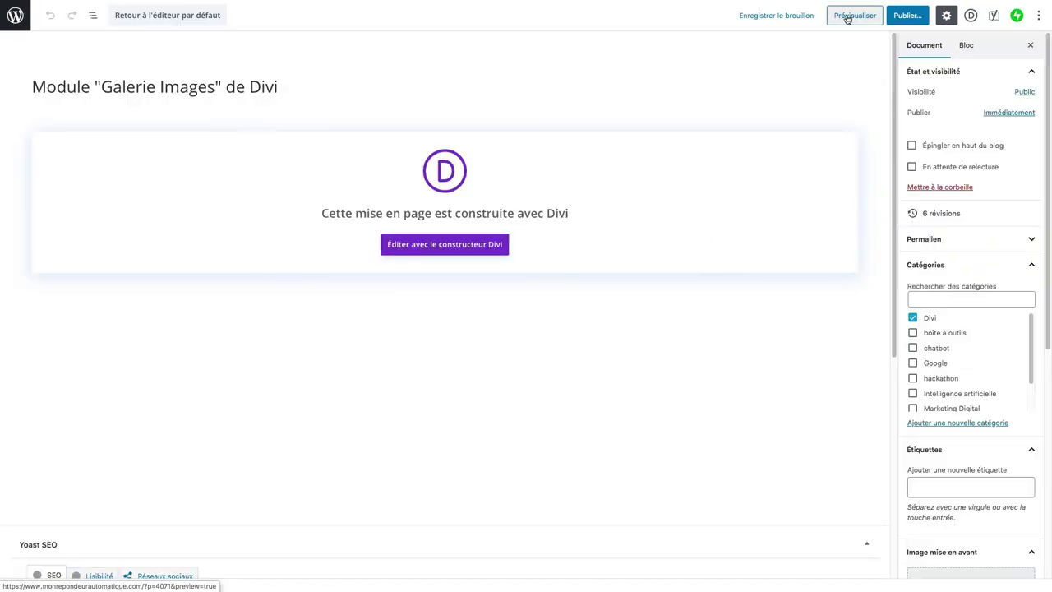
left_click(851, 17)
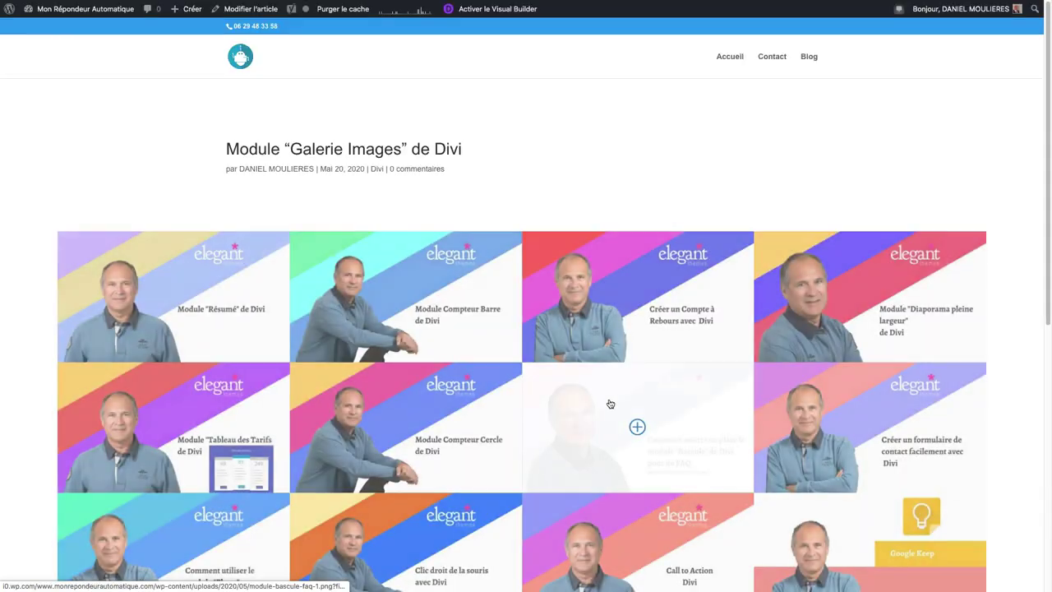
scroll(607, 403, "down", 5)
scroll(611, 404, "up", 3)
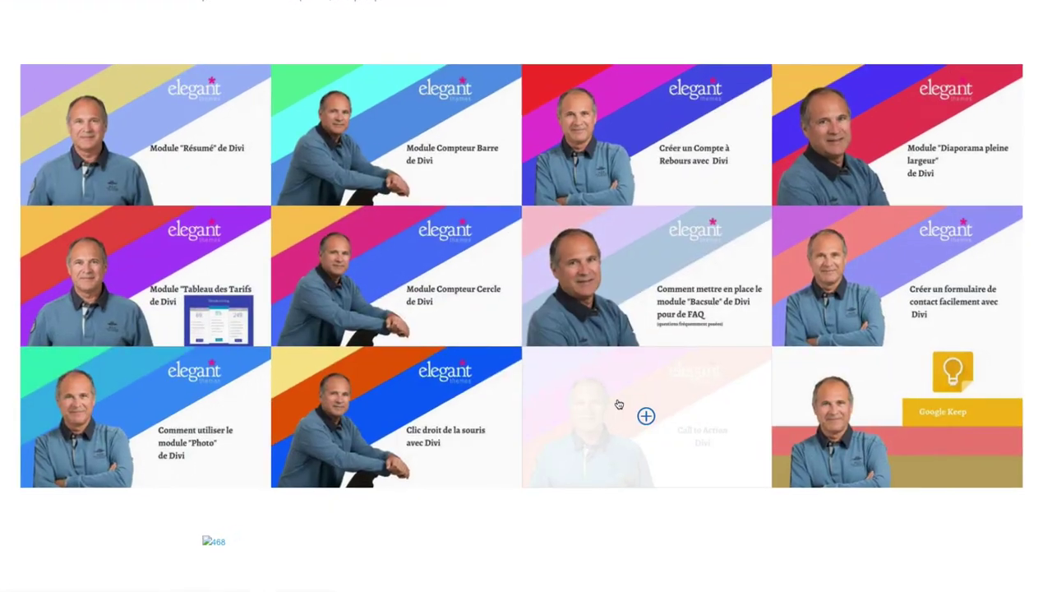
scroll(618, 404, "down", 3)
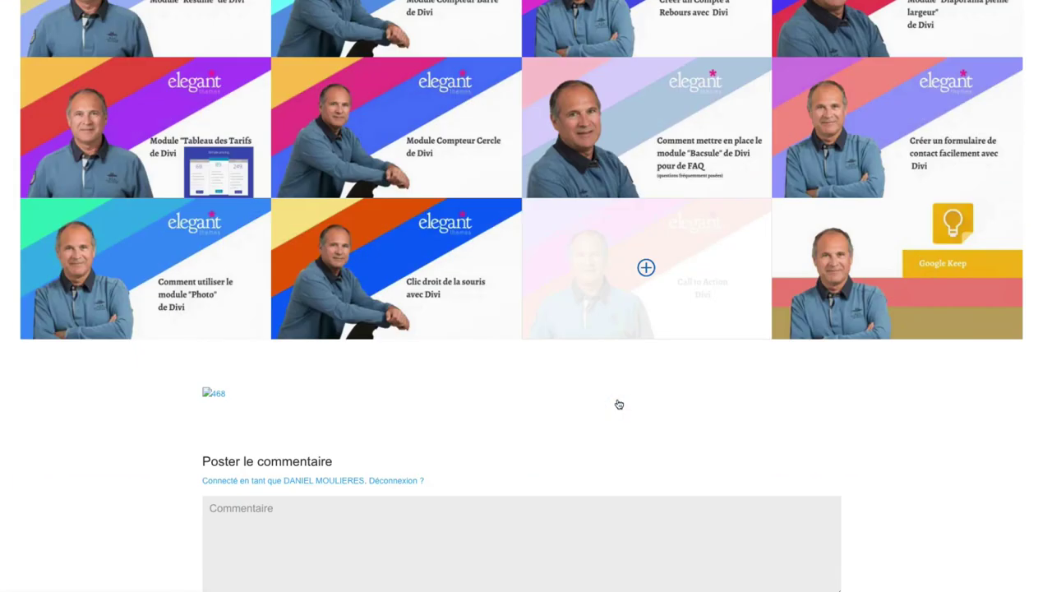
scroll(618, 404, "up", 3)
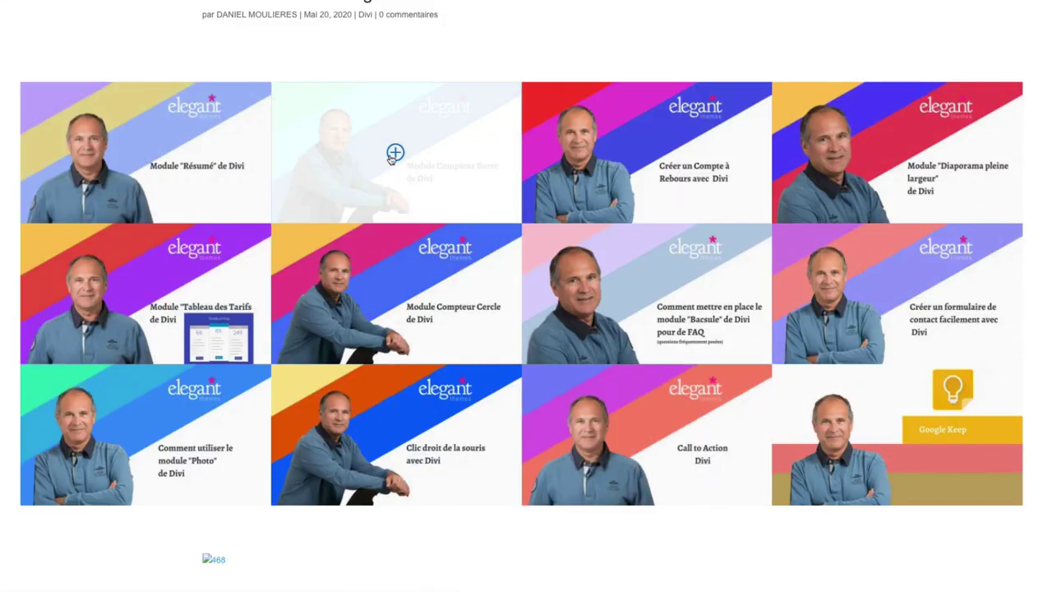
View the Compteur Barre, Compte à Rebours and Compteur Cercle images enlarged in the lightbox, closing each one
left_click(402, 177)
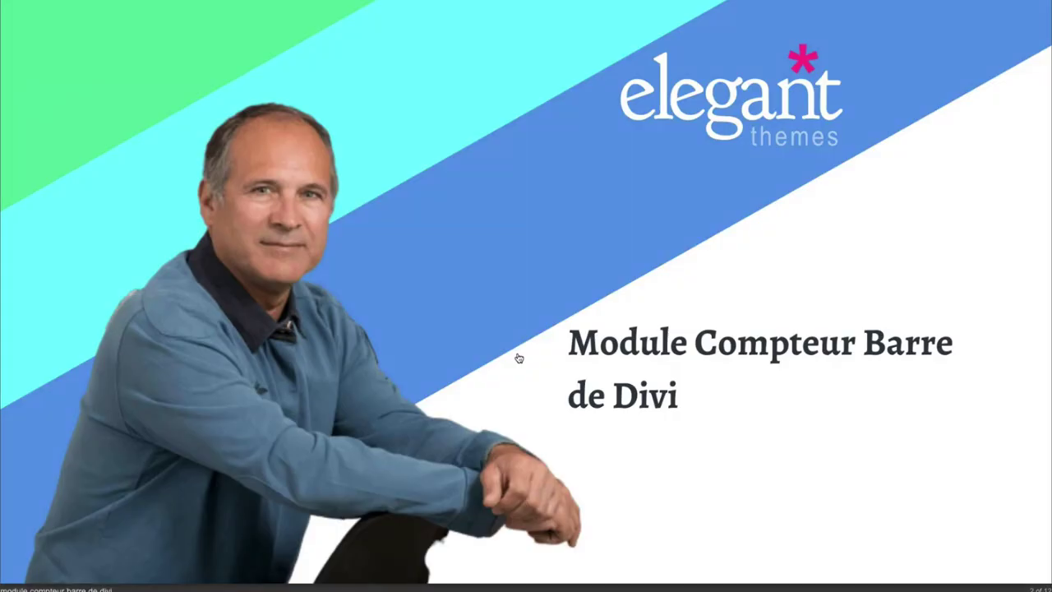
left_click(518, 359)
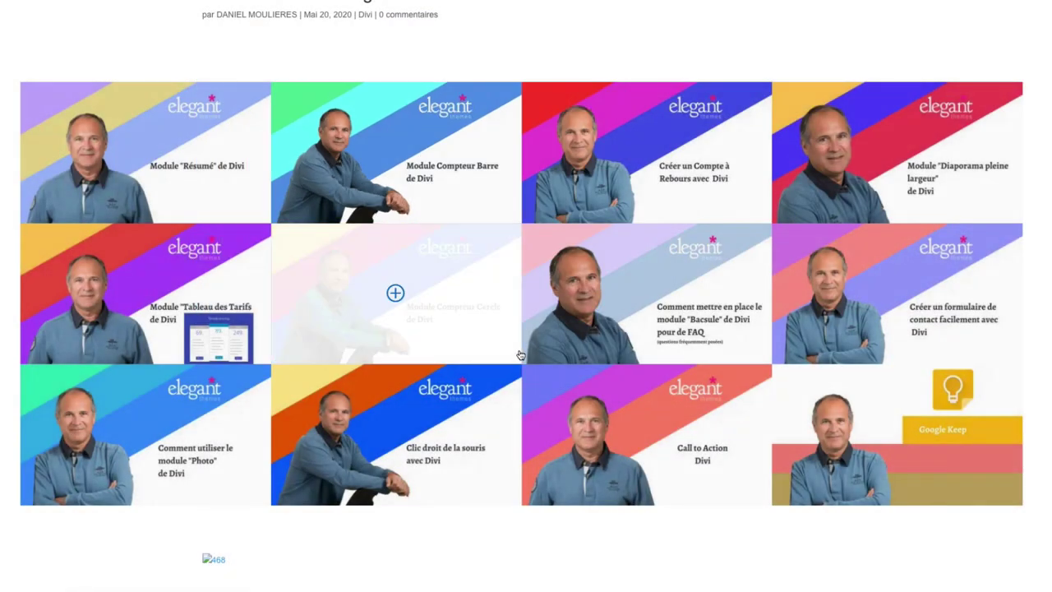
left_click(652, 191)
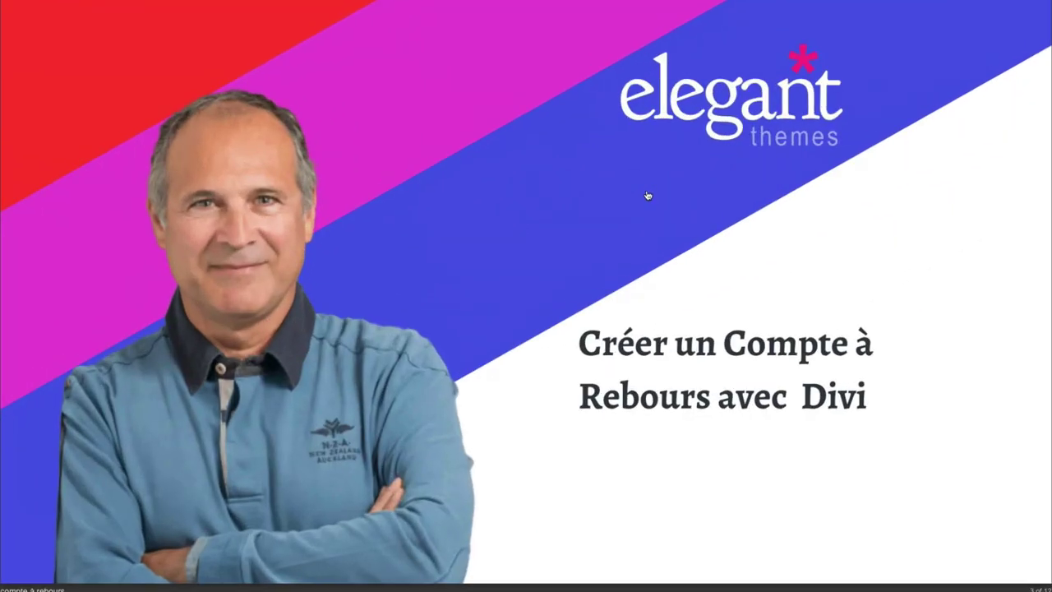
left_click(643, 190)
left_click(396, 271)
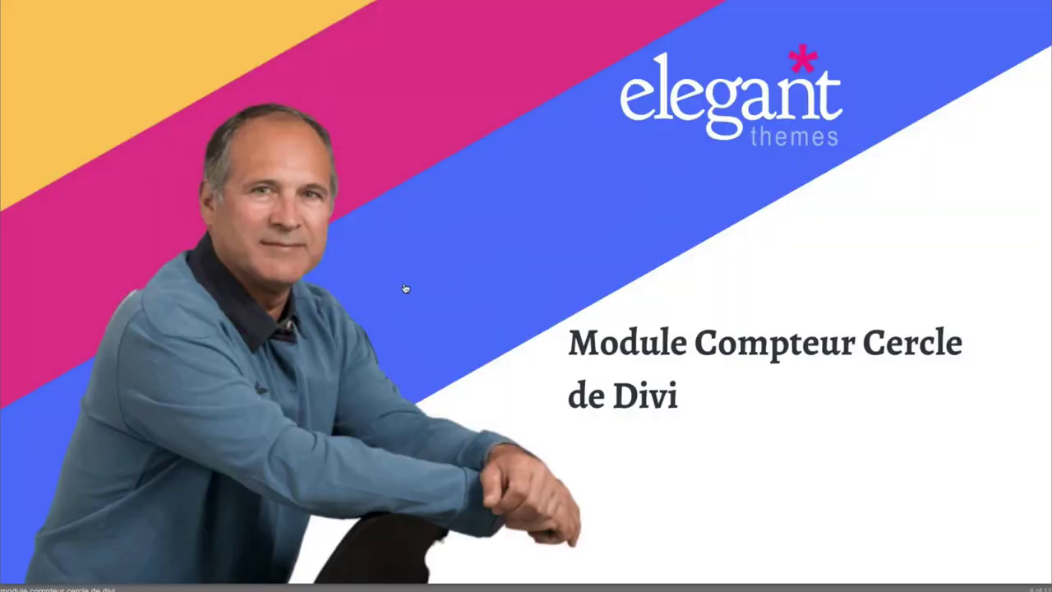
left_click(408, 291)
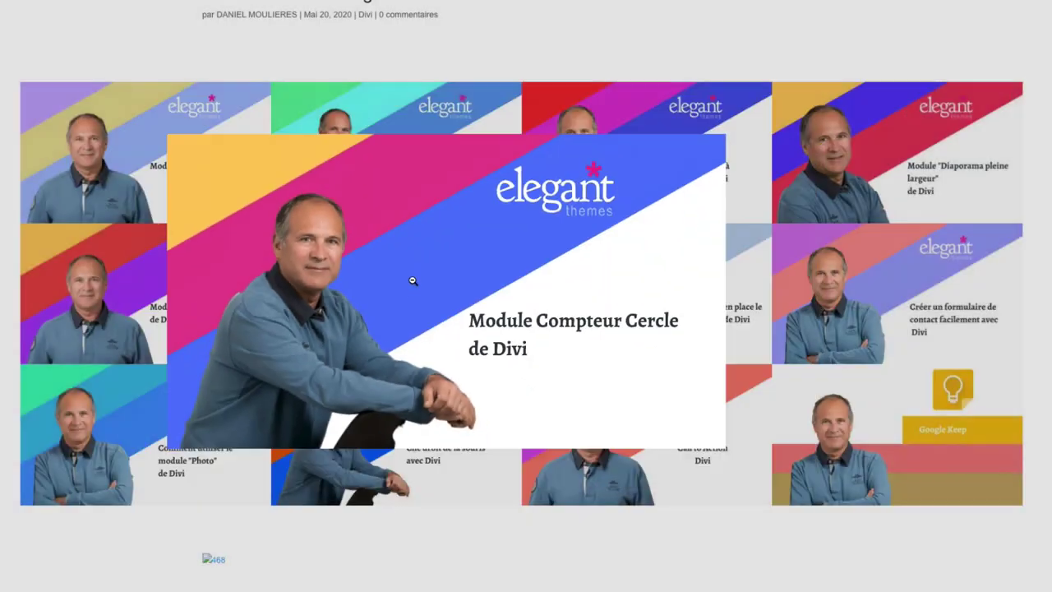